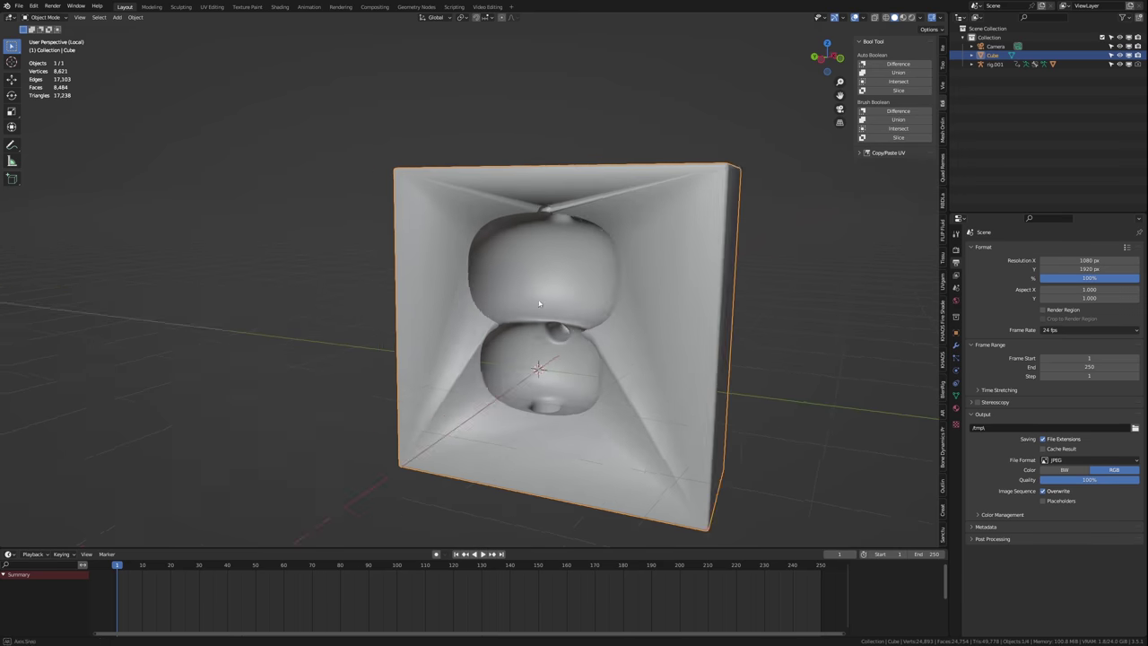
# - Examine the cavity carved into the mold block from close up
pyautogui.press('Tab')
pyautogui.scroll(5, 592, 359)
pyautogui.moveTo(588, 386); pyautogui.dragTo(587, 427, button='middle')
pyautogui.scroll(2, 587, 427)
pyautogui.press('Tab')
pyautogui.press('KP_Divide')
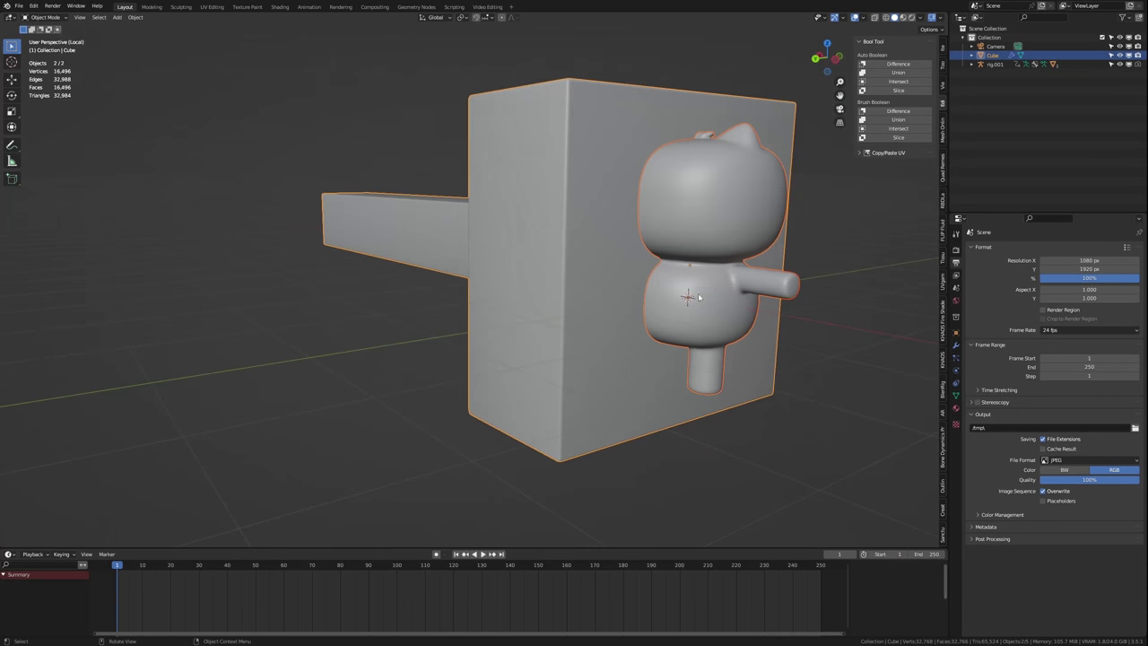
# - Isolate the cat body and delete one half of its mesh from the front view, up to the centre line
pyautogui.click(691, 297)
pyautogui.press('KP_Divide')
pyautogui.moveTo(692, 296); pyautogui.dragTo(646, 293, button='middle')
pyautogui.press('KP_1')
pyautogui.press('Tab')
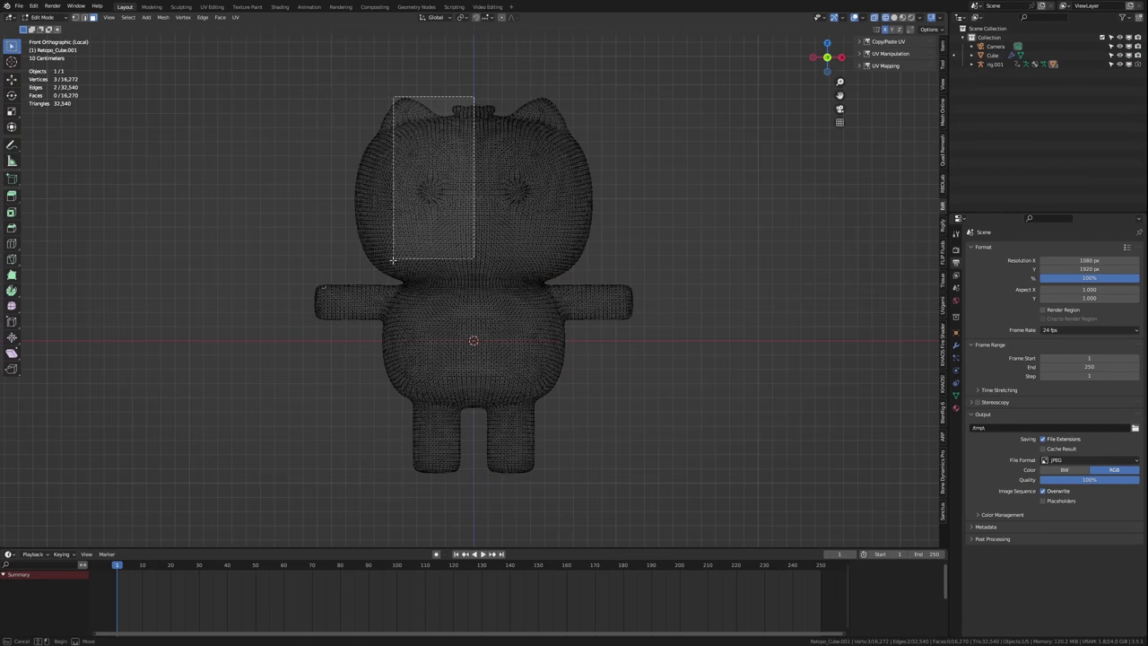
pyautogui.moveTo(484, 436); pyautogui.dragTo(416, 25)
pyautogui.scroll(-1, 449, 158)
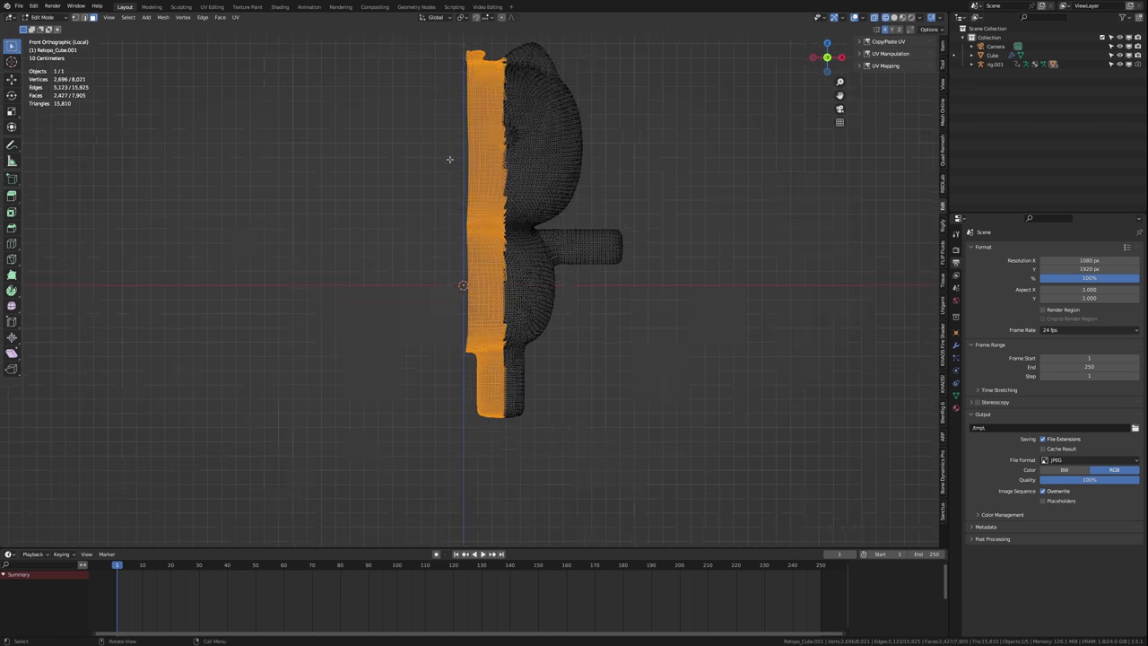
# - Flatten the remaining half of the cat mesh to 0 along X and merge its overlapping vertices by distance
pyautogui.moveTo(412, 77); pyautogui.dragTo(644, 483)
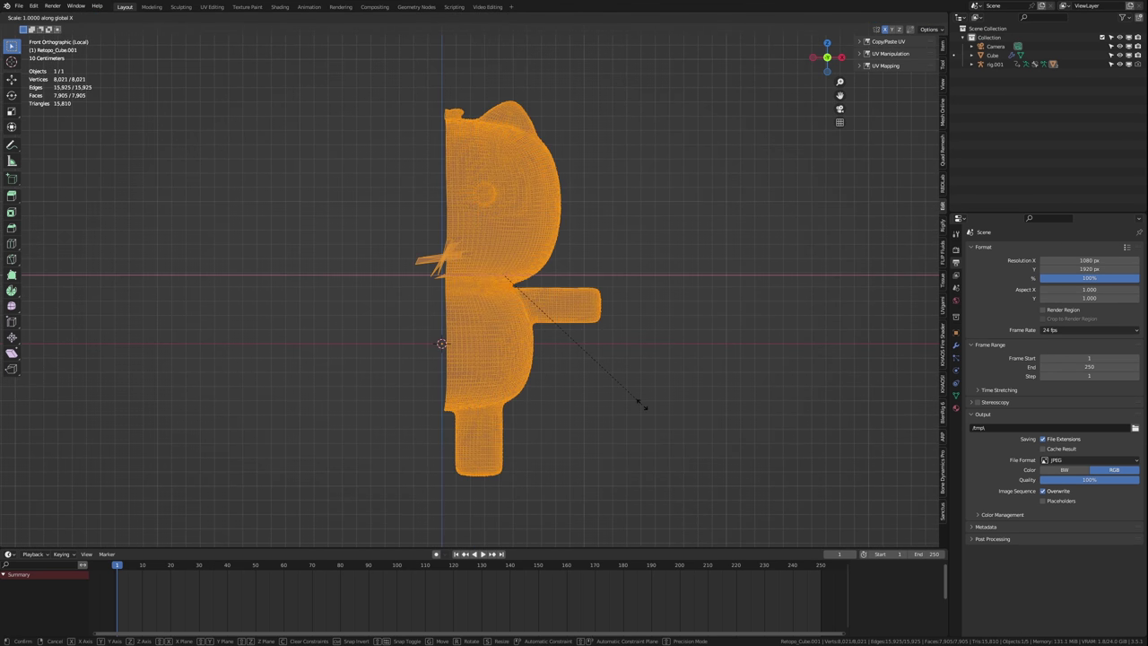
pyautogui.press('0')
pyautogui.press('Return')
pyautogui.moveTo(456, 296); pyautogui.dragTo(515, 318, button='middle')
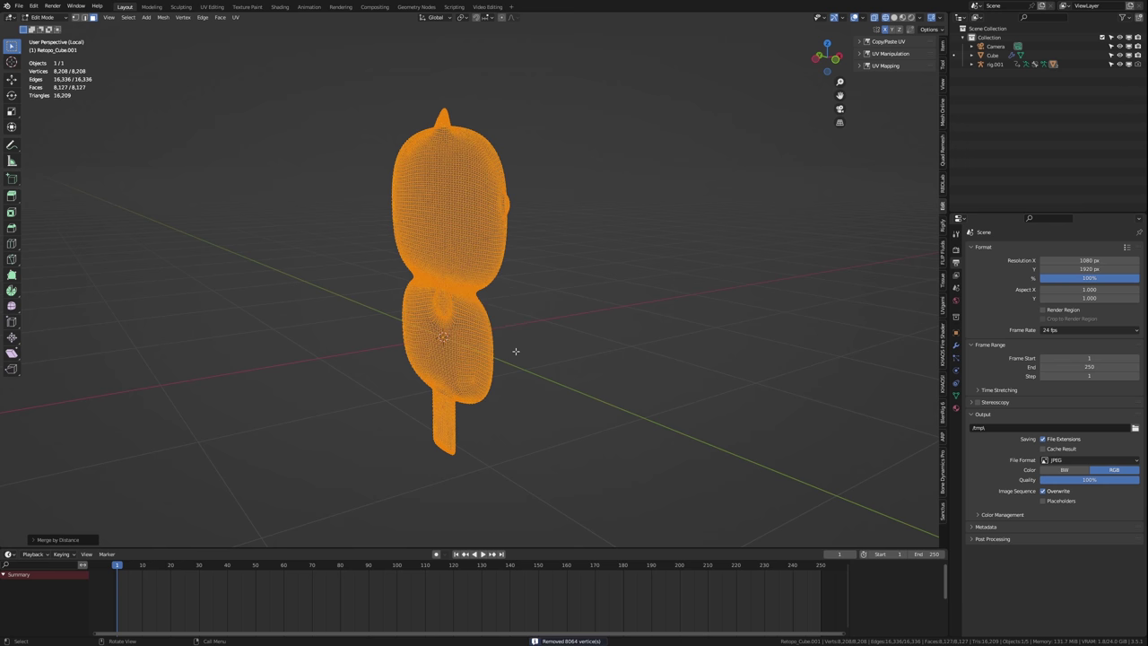
# - Show all objects again and extend the flattened cat silhouette along X so that it runs into the mold block
pyautogui.click(641, 359)
pyautogui.press('/')
pyautogui.moveTo(638, 358); pyautogui.dragTo(588, 309, button='middle')
pyautogui.scroll(1, 614, 321)
pyautogui.press('g')
pyautogui.press('x')
pyautogui.press('Tab')
# - Try to subtract the extended silhouette from the mold block in solid shading, and undo the cut
pyautogui.keyDown('shift'); pyautogui.click(692, 213); pyautogui.keyUp('shift')
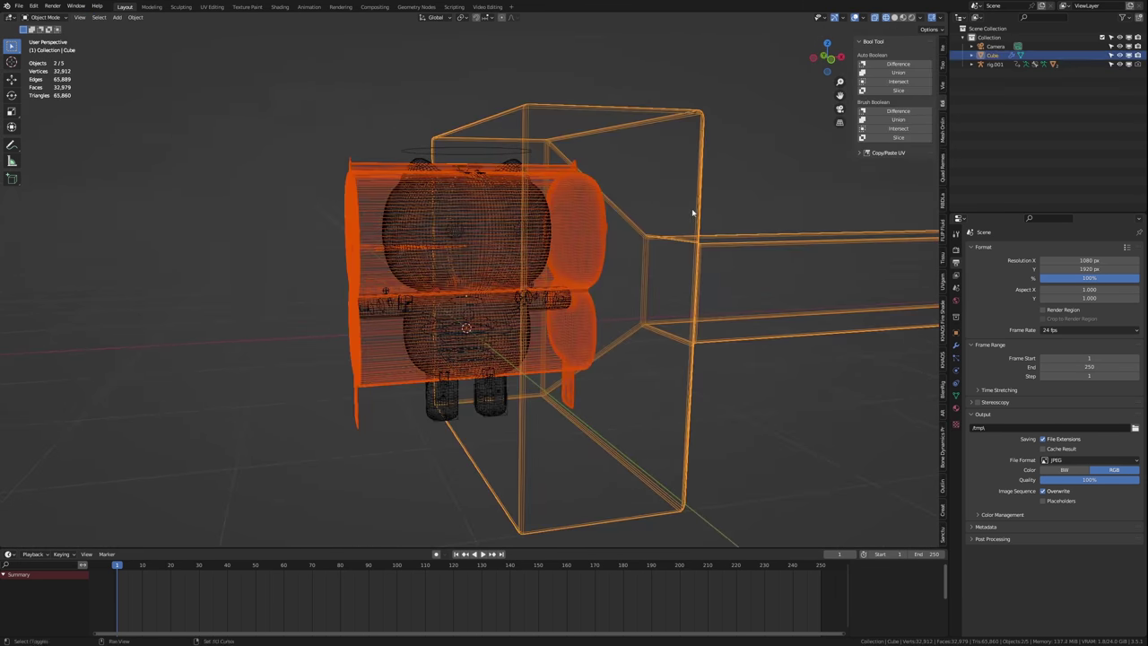
pyautogui.moveTo(830, 121); pyautogui.dragTo(851, 124, button='middle')
pyautogui.click(895, 17)
pyautogui.moveTo(533, 151); pyautogui.dragTo(592, 158, button='middle')
pyautogui.scroll(-1, 574, 166)
pyautogui.click(543, 211)
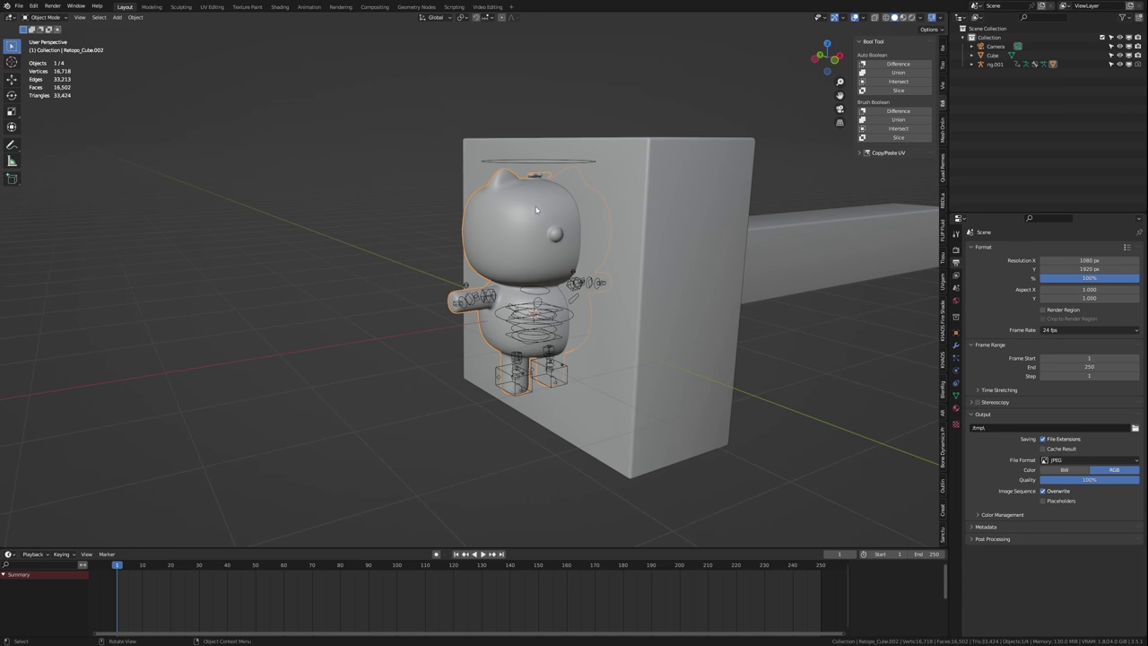
pyautogui.hotkey('ctrl', 'z')
pyautogui.hotkey('ctrl', 'z')
pyautogui.hotkey('ctrl', 'z')
# - Convert the extended cat silhouette object to a plain mesh
pyautogui.moveTo(543, 211); pyautogui.dragTo(466, 212, button='middle')
pyautogui.hotkey('ctrl', 'a')
pyautogui.click(428, 196)
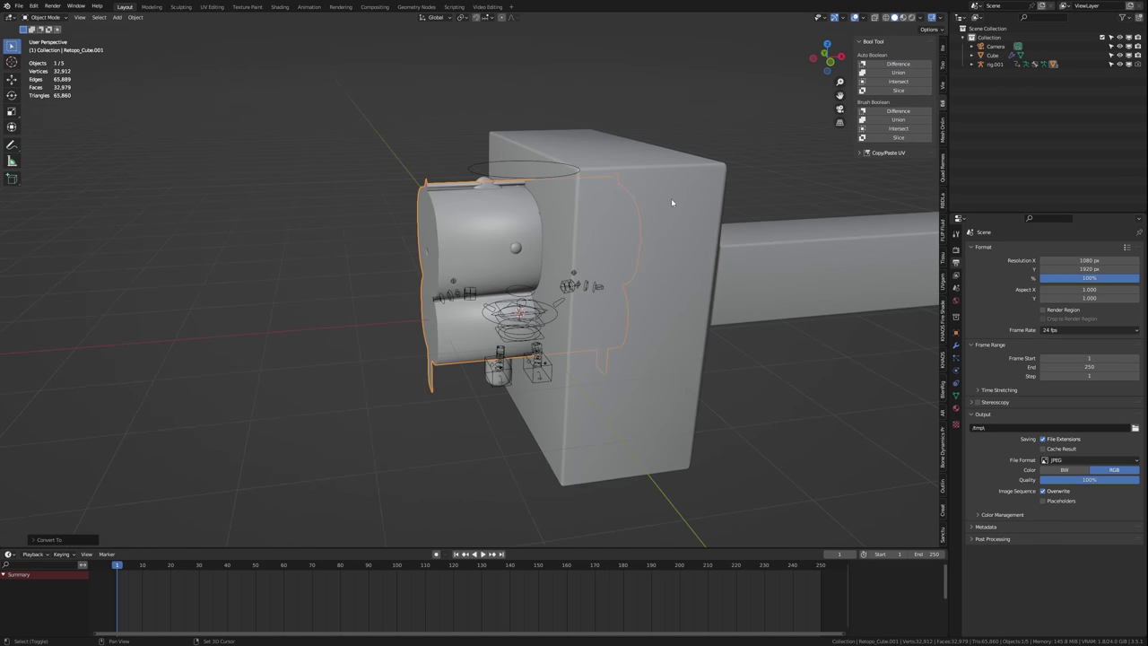
# - Subtract the converted silhouette from the mold block and rework the inner faces of the cavity on the isolated block
pyautogui.press('KP_Divide')
pyautogui.moveTo(656, 203); pyautogui.dragTo(763, 210, button='middle')
pyautogui.press('Tab')
pyautogui.click(418, 277)
pyautogui.press('x')
pyautogui.click(418, 297)
pyautogui.moveTo(425, 235); pyautogui.dragTo(480, 275, button='middle')
pyautogui.hotkey('ctrl', 'z')
pyautogui.press('e')
pyautogui.click(555, 186)
pyautogui.press('Tab')
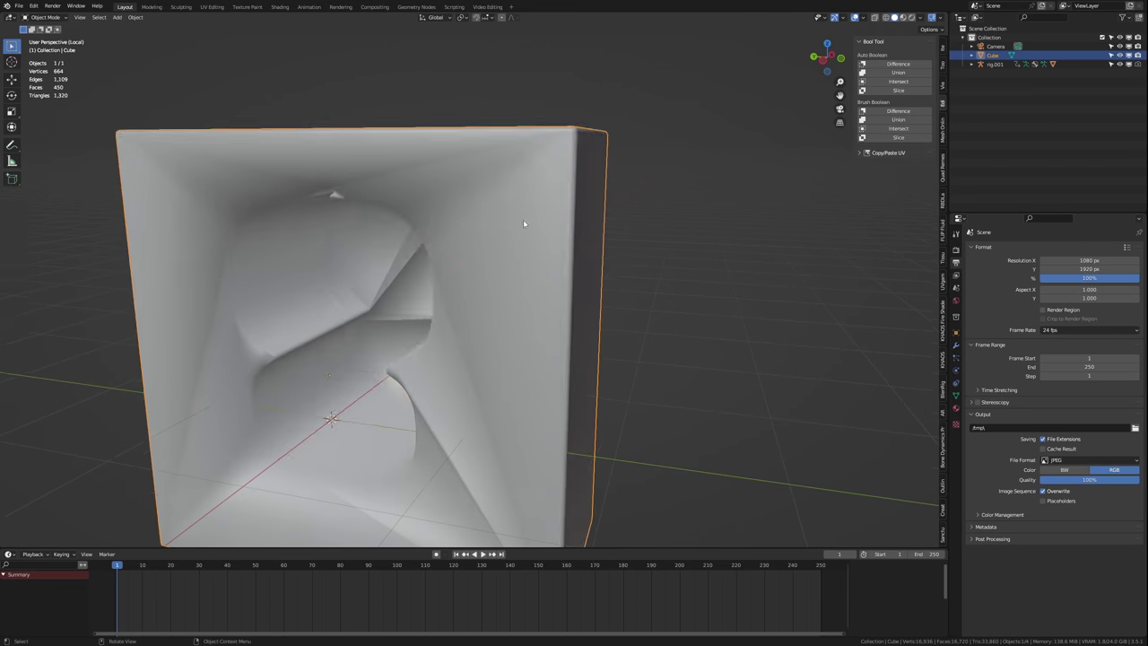
# - Apply smooth shading to the carved mold block and look at it through the camera
pyautogui.moveTo(526, 223); pyautogui.dragTo(514, 232, button='middle')
pyautogui.rightClick(514, 234)
pyautogui.click(516, 238)
pyautogui.press('KP_0')
pyautogui.scroll(1, 500, 249)
pyautogui.press('g')
pyautogui.press('x')
pyautogui.rightClick(668, 289)
pyautogui.scroll(-3, 504, 289)
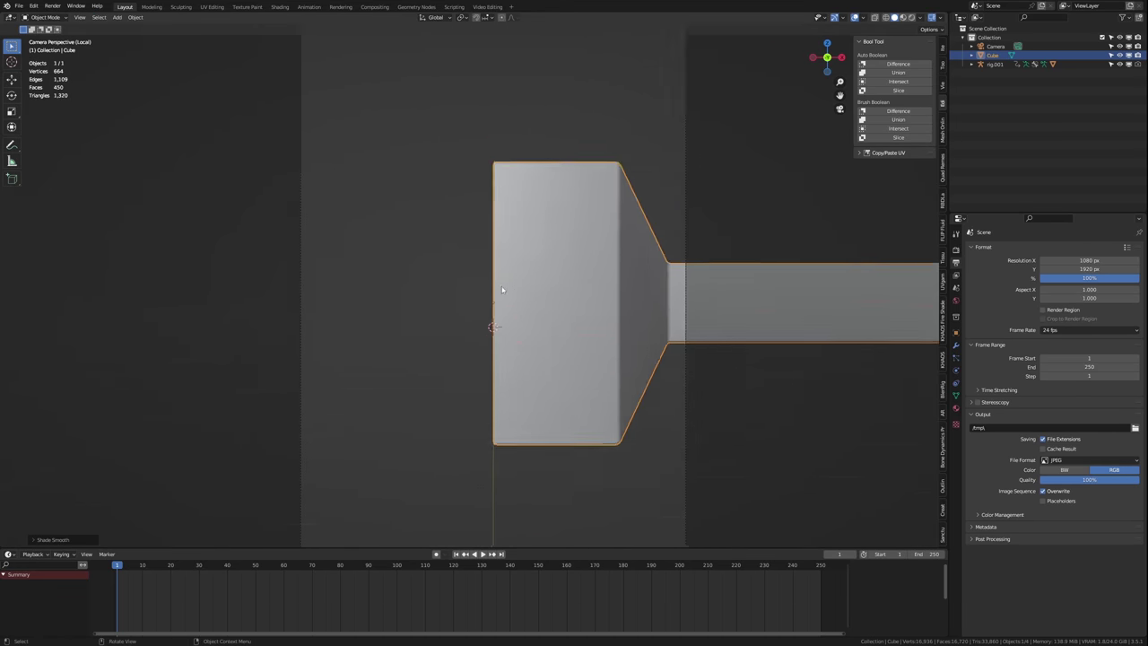
# - Duplicate the mold block in place and rotate the copy 180 degrees to form the opposite half
pyautogui.hotkey('shift', 'd')
pyautogui.rightClick(609, 361)
pyautogui.write('180')
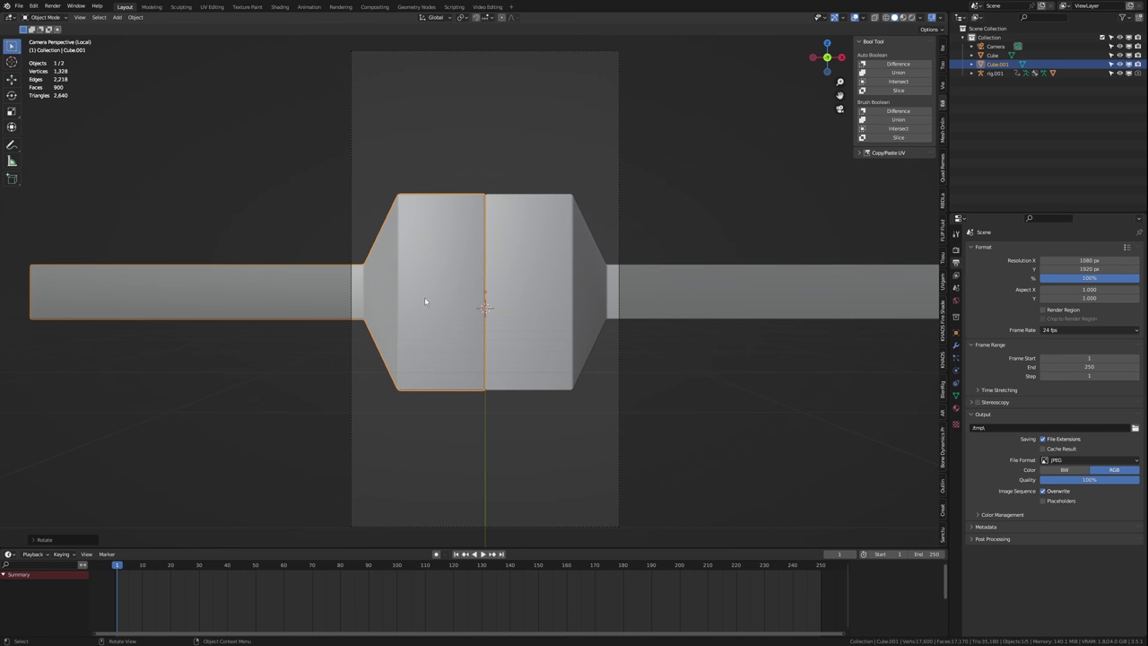
# - Move the copied mold half outward along X beyond the camera frame and insert a location keyframe at frame 1
pyautogui.write('gx')
pyautogui.click(260, 257)
pyautogui.scroll(6, 323, 317)
pyautogui.scroll(-7, 332, 318)
pyautogui.press('i')
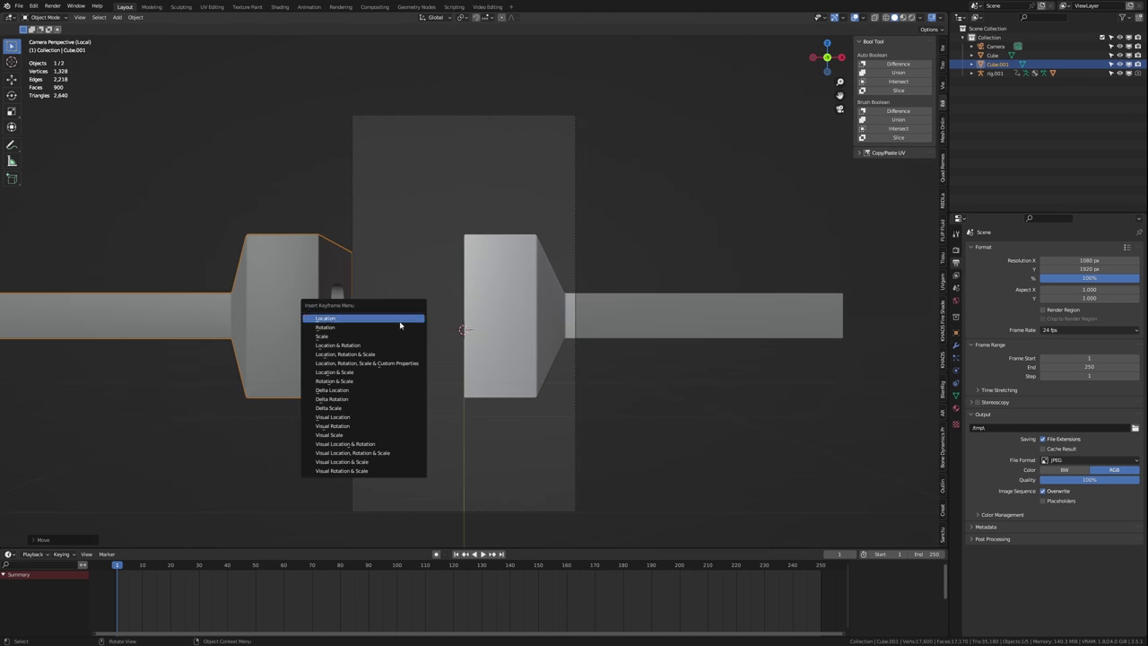
pyautogui.click(400, 321)
# - Move the original mold half outward along X on the opposite side and insert a location keyframe at frame 1
pyautogui.click(536, 317)
pyautogui.press('g')
pyautogui.press('x')
pyautogui.click(665, 327)
pyautogui.press('i')
pyautogui.click(665, 328)
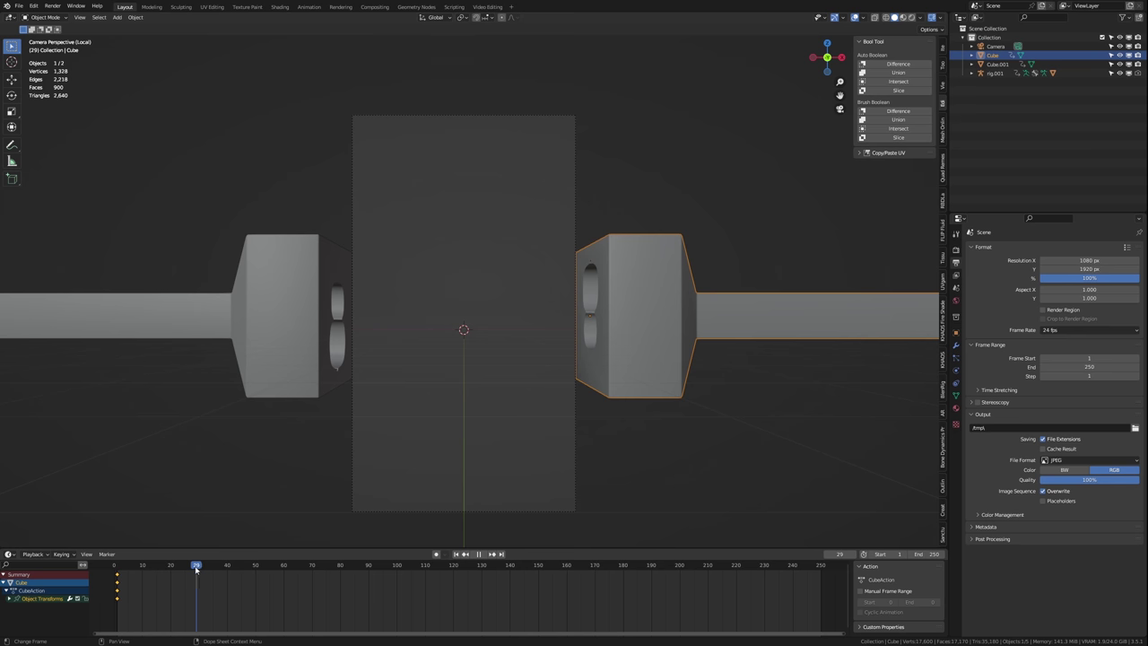
# - At frame 24, move both mold halves inward along X from the top view until they meet at the centre
pyautogui.press('KP_7')
pyautogui.keyDown('shift'); pyautogui.moveTo(700, 339); pyautogui.dragTo(803, 331, button='middle'); pyautogui.keyUp('shift')
pyautogui.scroll(-2, 717, 334)
pyautogui.press('g')
pyautogui.press('x')
pyautogui.click(468, 335)
pyautogui.click(242, 313)
pyautogui.press('g')
pyautogui.press('x')
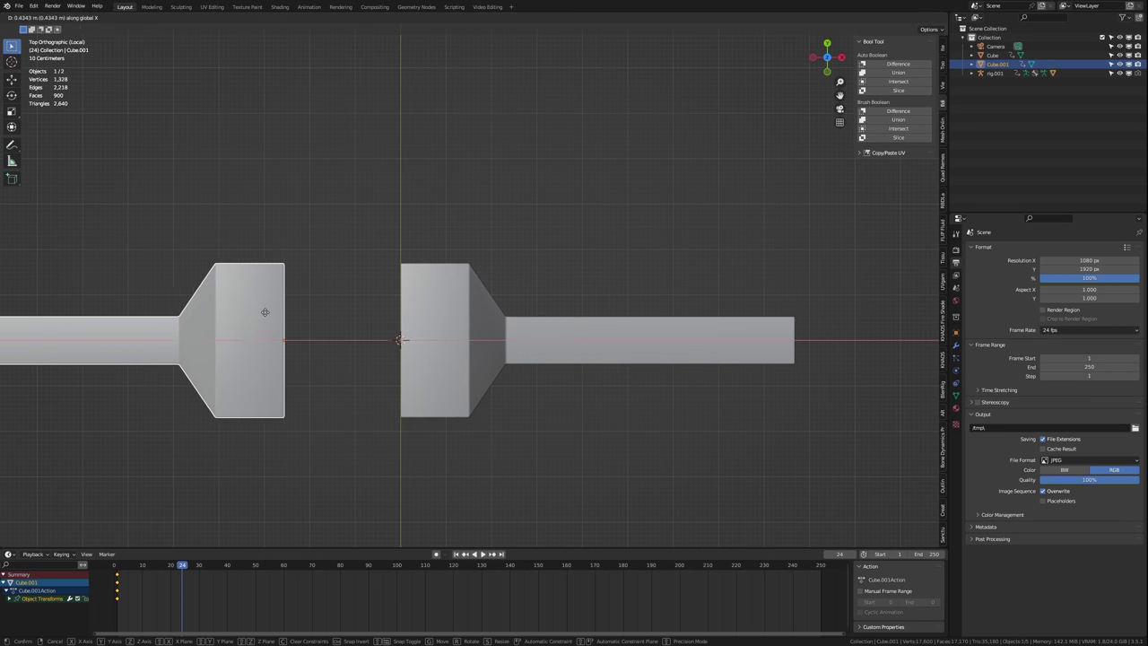
pyautogui.click(377, 335)
# - Check the closing motion through the camera and save the file
pyautogui.press('KP_0')
pyautogui.hotkey('shift', 'Left')
pyautogui.click(185, 581)
pyautogui.hotkey('ctrl', 's')
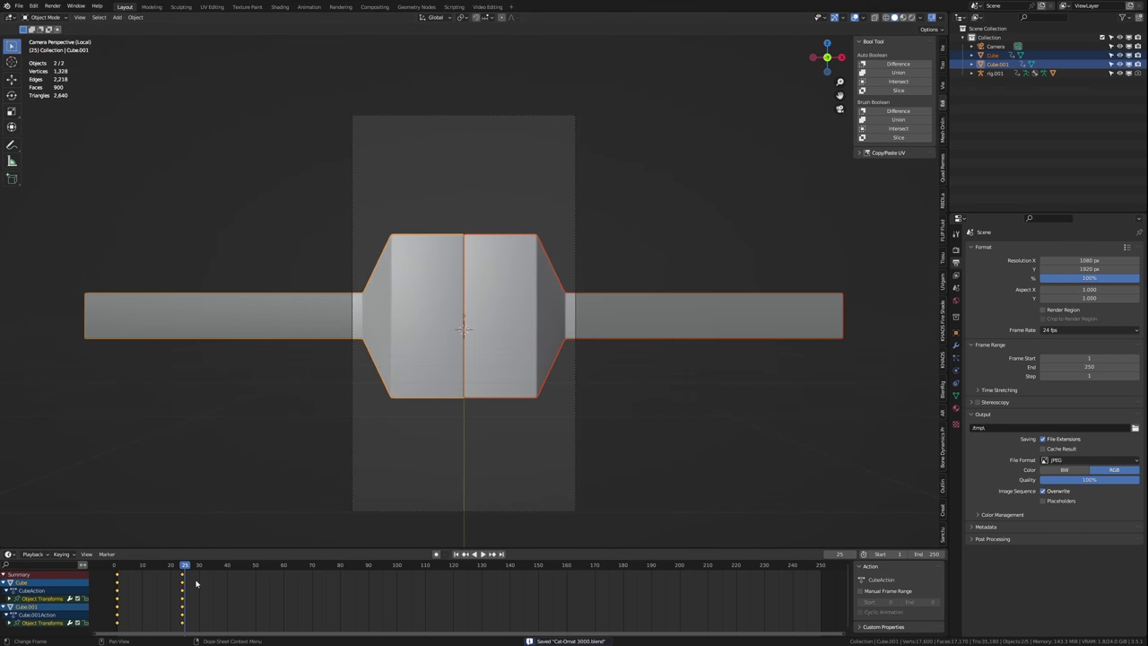
# - Copy both halves' closed keyframes from frame 24 to frame 48 and their open keyframes from frame 1 to frame 72
pyautogui.click(237, 579)
pyautogui.click(252, 573)
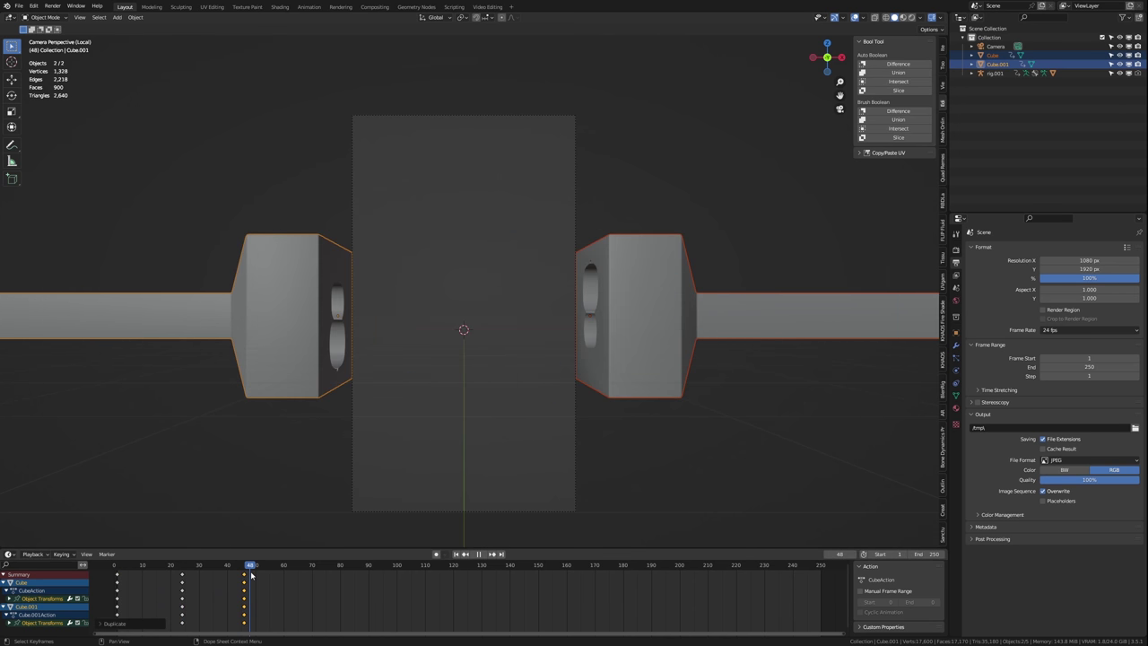
pyautogui.click(185, 583)
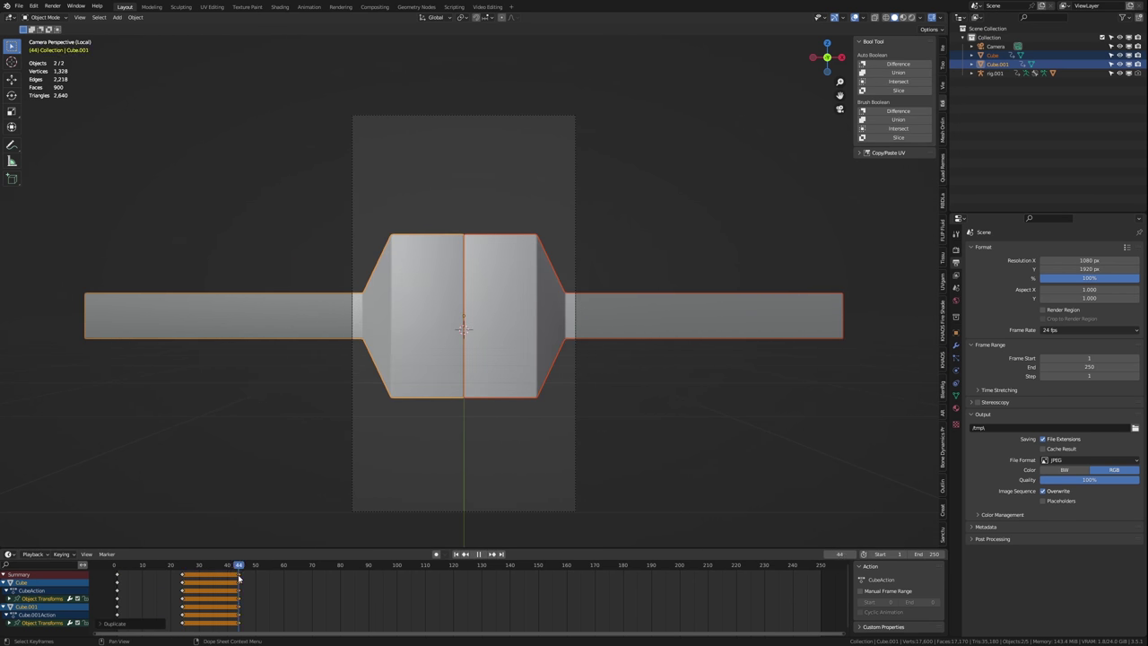
pyautogui.click(326, 577)
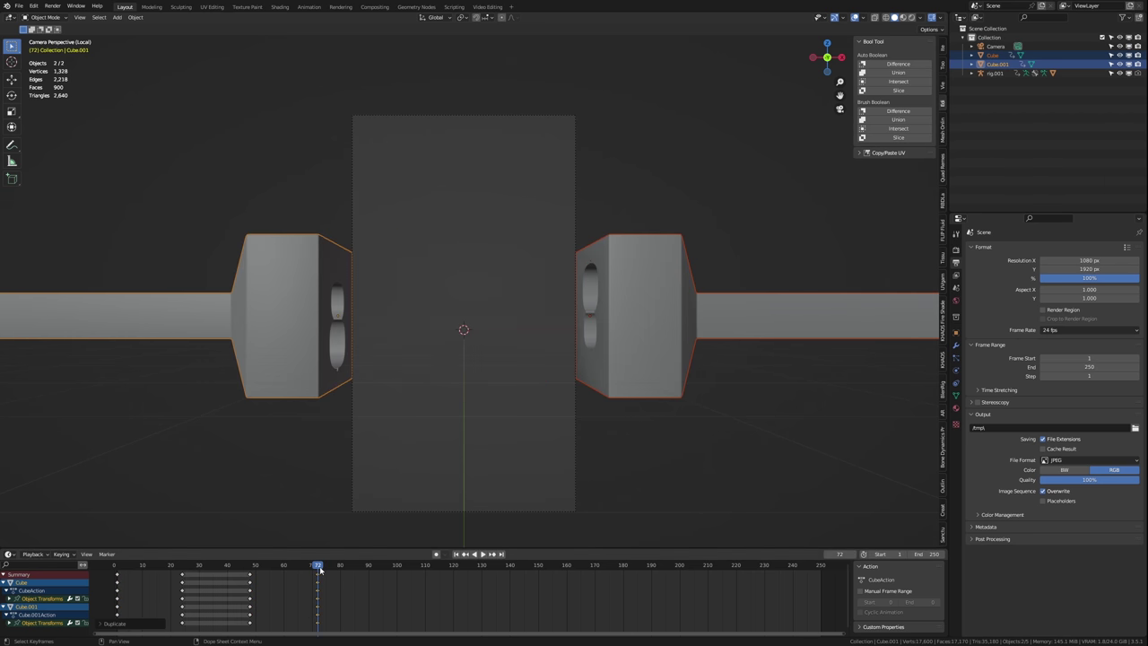
# - Set the animation's end frame to 72, play it back from the start and save the file
pyautogui.click(928, 554)
pyautogui.write('72')
pyautogui.press('Return')
pyautogui.click(457, 554)
pyautogui.press('space')
pyautogui.press('space')
pyautogui.hotkey('ctrl', 's')
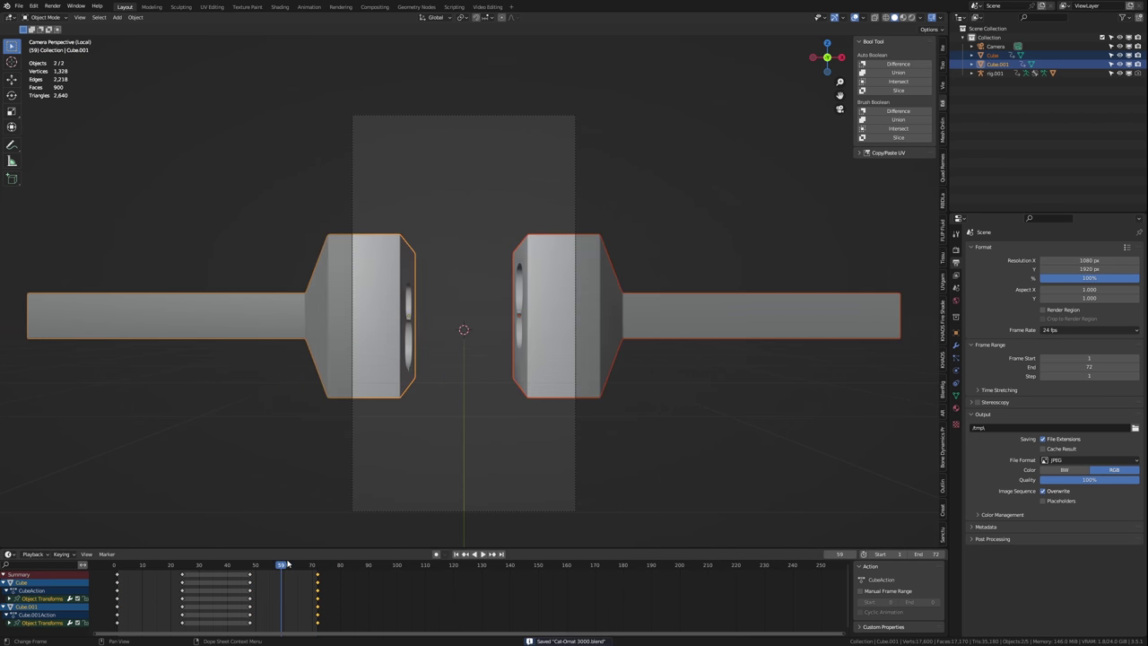
# - Show all objects again and scrub through the mold animation around the cat from the camera view
pyautogui.press('KP_Divide')
pyautogui.moveTo(544, 343); pyautogui.dragTo(449, 287, button='middle')
pyautogui.moveTo(280, 567); pyautogui.dragTo(281, 541)
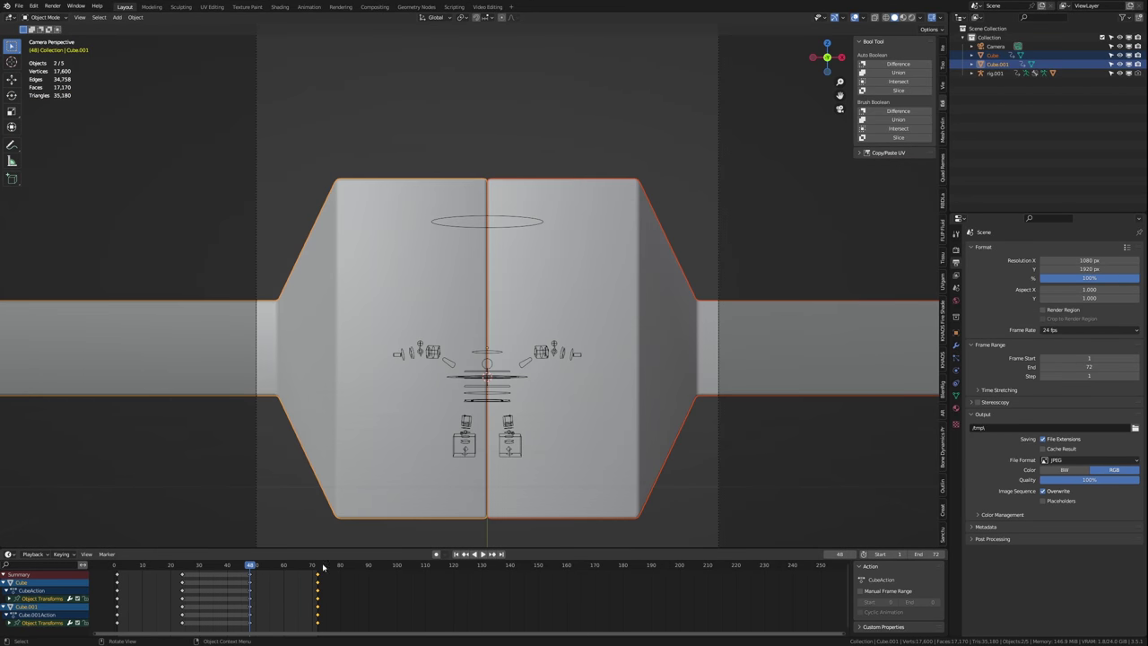
pyautogui.moveTo(323, 567); pyautogui.dragTo(118, 567)
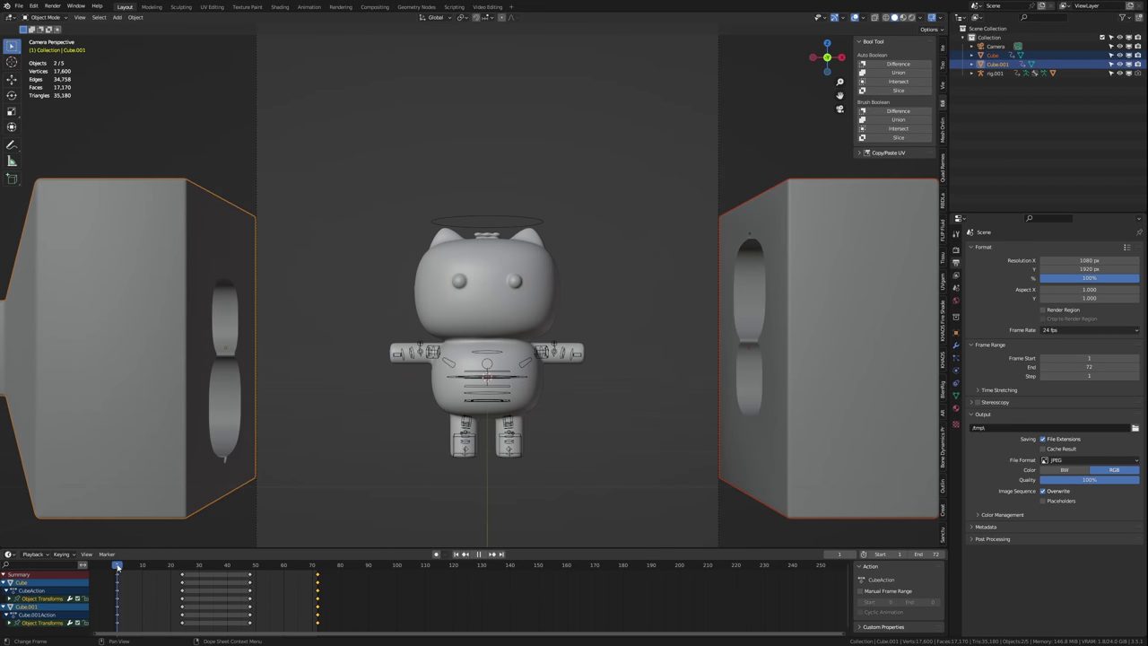
# - Duplicate the cat body in place and convert the copy to a mesh
pyautogui.moveTo(734, 396); pyautogui.dragTo(580, 270, button='middle')
pyautogui.click(580, 207)
pyautogui.press('Tab')
pyautogui.press('Tab')
pyautogui.scroll(-4, 448, 270)
pyautogui.click(323, 252)
pyautogui.hotkey('shift', 'd')
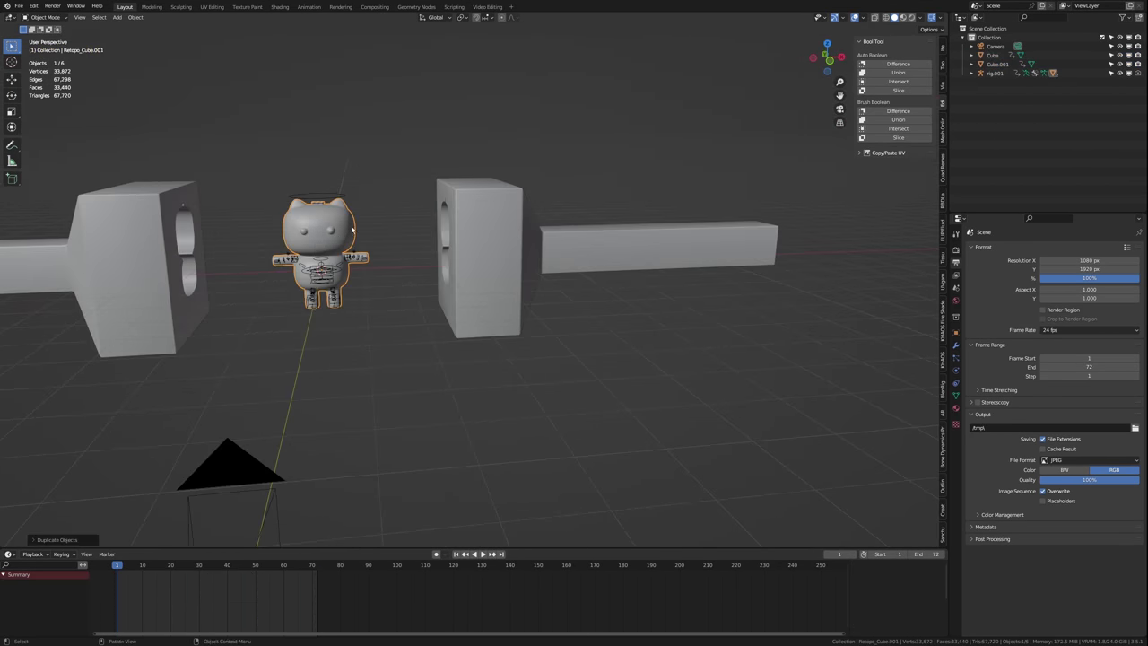
pyautogui.scroll(5, 333, 254)
pyautogui.moveTo(334, 254); pyautogui.dragTo(351, 263, button='middle')
pyautogui.press('KP_1')
pyautogui.press('KP_0')
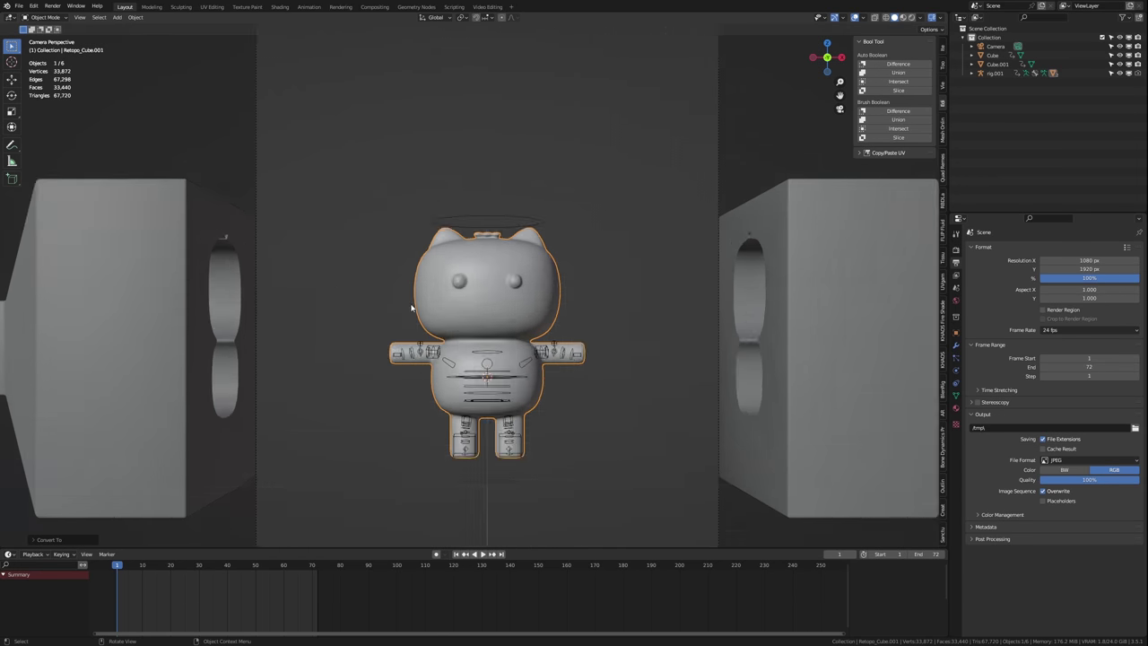
# - At frame 24, duplicate the converted cat mesh in place and subtract one copy from the original mold half with Boolean Difference
pyautogui.keyDown('shift'); pyautogui.moveTo(416, 311); pyautogui.dragTo(411, 294, button='middle'); pyautogui.keyUp('shift')
pyautogui.moveTo(118, 567); pyautogui.dragTo(183, 563)
pyautogui.keyDown('shift'); pyautogui.click(597, 223); pyautogui.keyUp('shift')
pyautogui.hotkey('ctrl', 'z')
pyautogui.hotkey('shift', 'd')
pyautogui.rightClick(600, 221)
pyautogui.keyDown('shift'); pyautogui.click(600, 220); pyautogui.keyUp('shift')
pyautogui.click(895, 65)
# - Subtract the other cat copy from the rotated mold half with Boolean Difference and save the file
pyautogui.click(483, 261)
pyautogui.keyDown('shift'); pyautogui.click(406, 247); pyautogui.keyUp('shift')
pyautogui.click(899, 64)
pyautogui.scroll(-4, 428, 296)
pyautogui.hotkey('ctrl', 's')
# - Add a cube and scale it up until it encloses the closed mold heads
pyautogui.hotkey('shift', 'a')
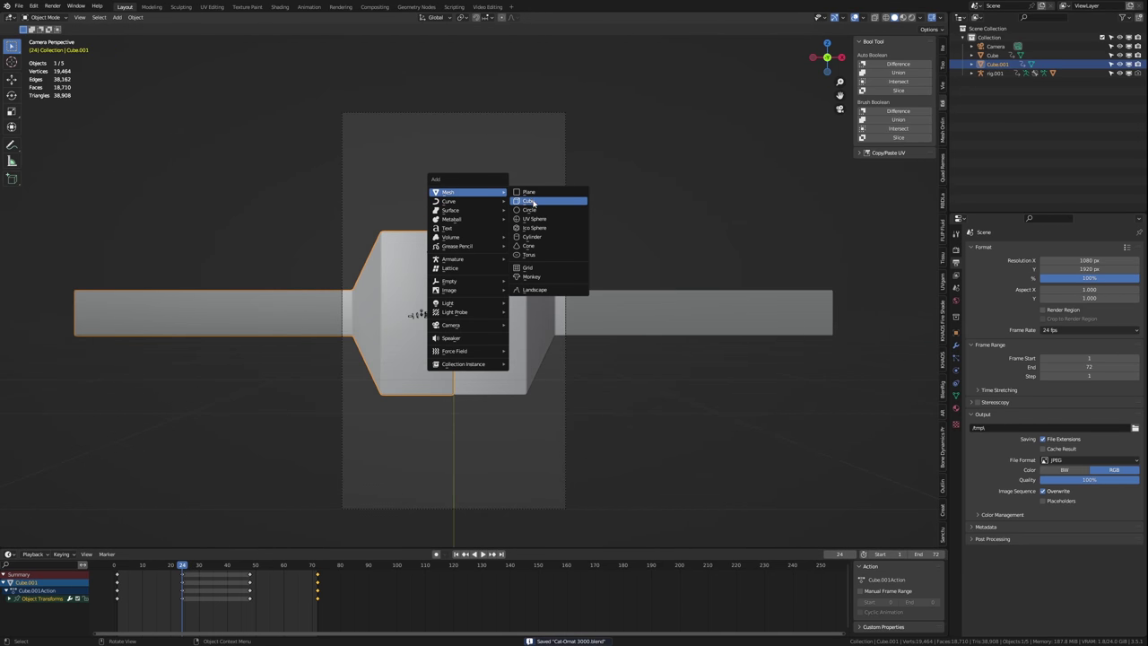
pyautogui.click(533, 202)
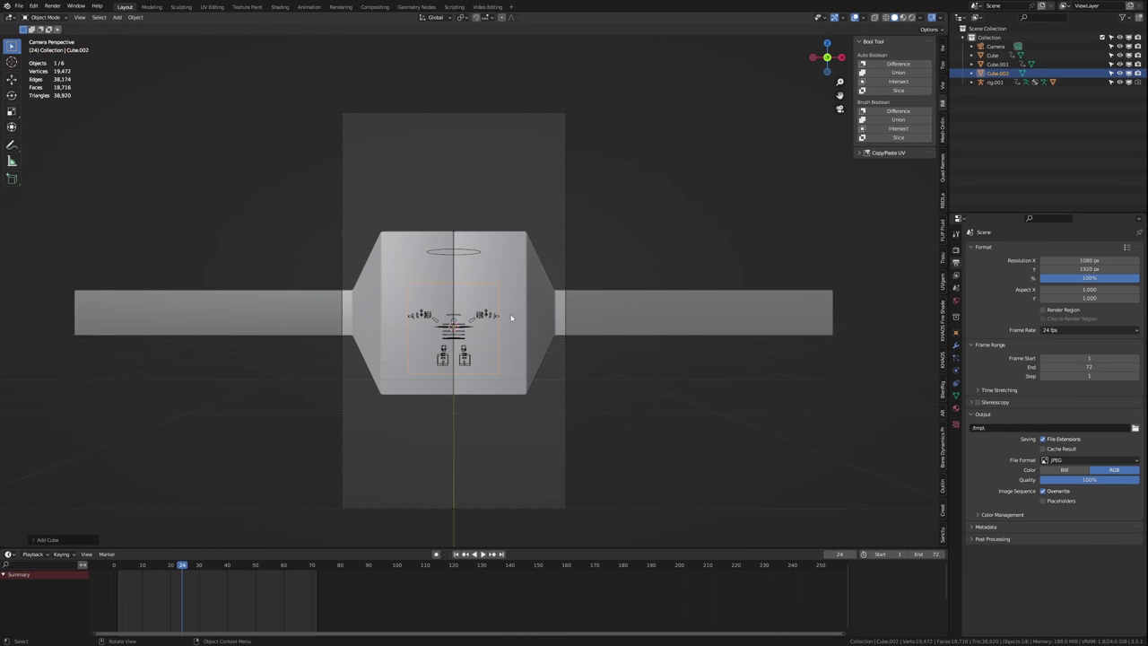
pyautogui.press('s')
pyautogui.click(662, 337)
# - Make the enclosing cube a FLIP Fluid object of type Domain and raise it slightly along Z
pyautogui.click(957, 372)
pyautogui.click(1087, 291)
pyautogui.click(1084, 319)
pyautogui.click(1083, 337)
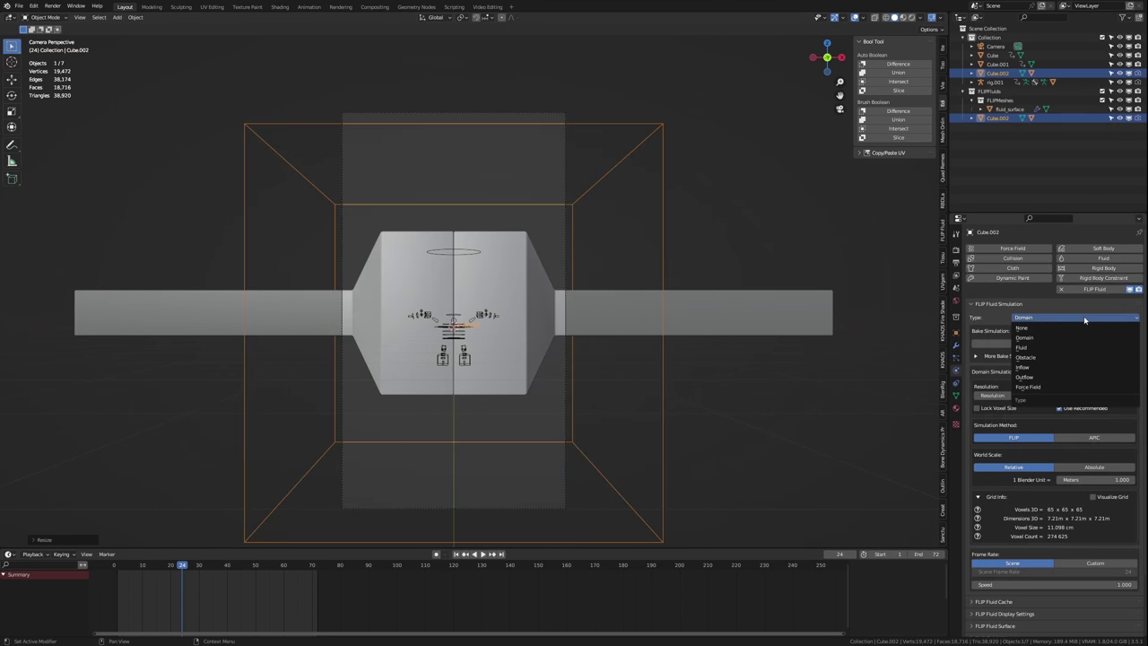
pyautogui.press('g')
pyautogui.press('z')
pyautogui.click(659, 415)
# - Add a second cube, scale it up larger than the mold faces and flatten it along X into a thin slab
pyautogui.scroll(4, 475, 270)
pyautogui.moveTo(475, 270); pyautogui.dragTo(607, 242, button='middle')
pyautogui.hotkey('shift', 'a')
pyautogui.moveTo(607, 241)
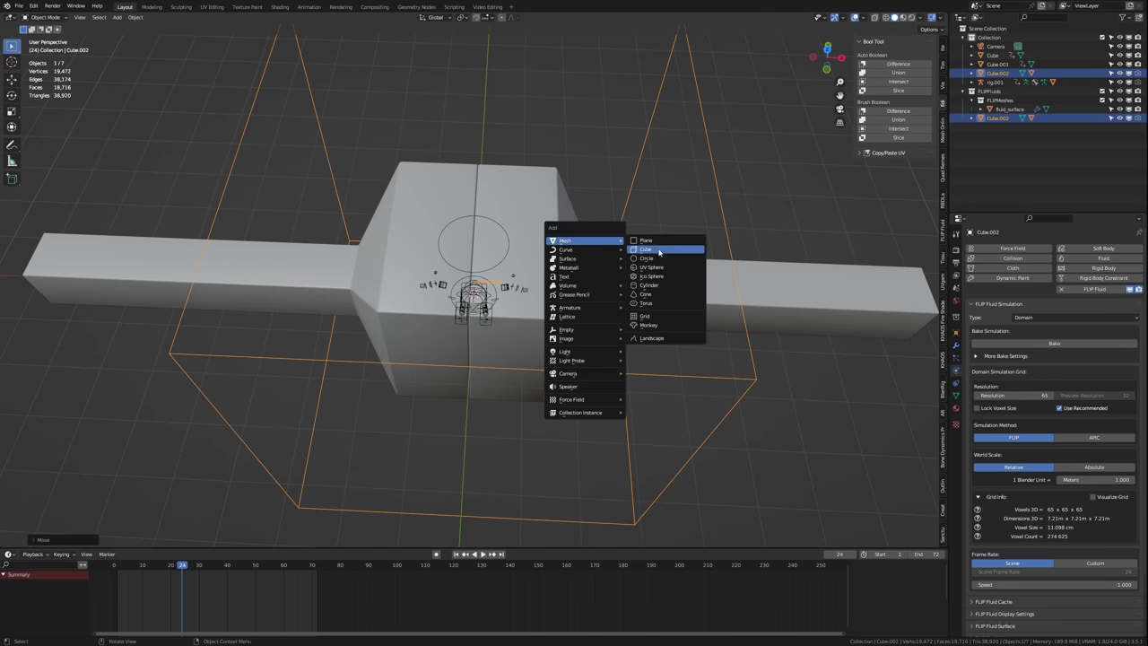
pyautogui.click(659, 251)
pyautogui.press('s')
pyautogui.click(870, 345)
pyautogui.press('s')
pyautogui.press('x')
pyautogui.click(544, 326)
# - Snap the 3D cursor to the fluid domain and the thin slab to the cursor, and enlarge the viewport above the timeline
pyautogui.moveTo(544, 326); pyautogui.dragTo(416, 280, button='middle')
pyautogui.press('KP_3')
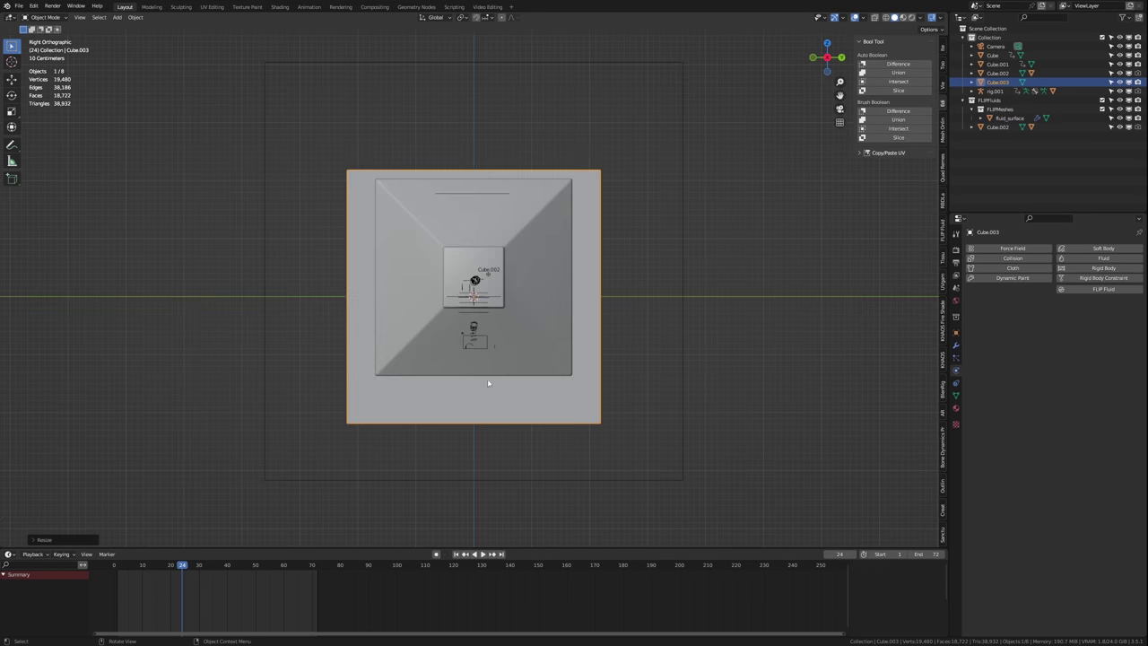
pyautogui.click(533, 287)
pyautogui.moveTo(533, 287); pyautogui.dragTo(536, 343, button='middle')
pyautogui.hotkey('shift', 's')
pyautogui.click(490, 303)
pyautogui.click(541, 174)
pyautogui.hotkey('shift', 's')
pyautogui.click(564, 117)
pyautogui.moveTo(424, 548); pyautogui.dragTo(424, 593)
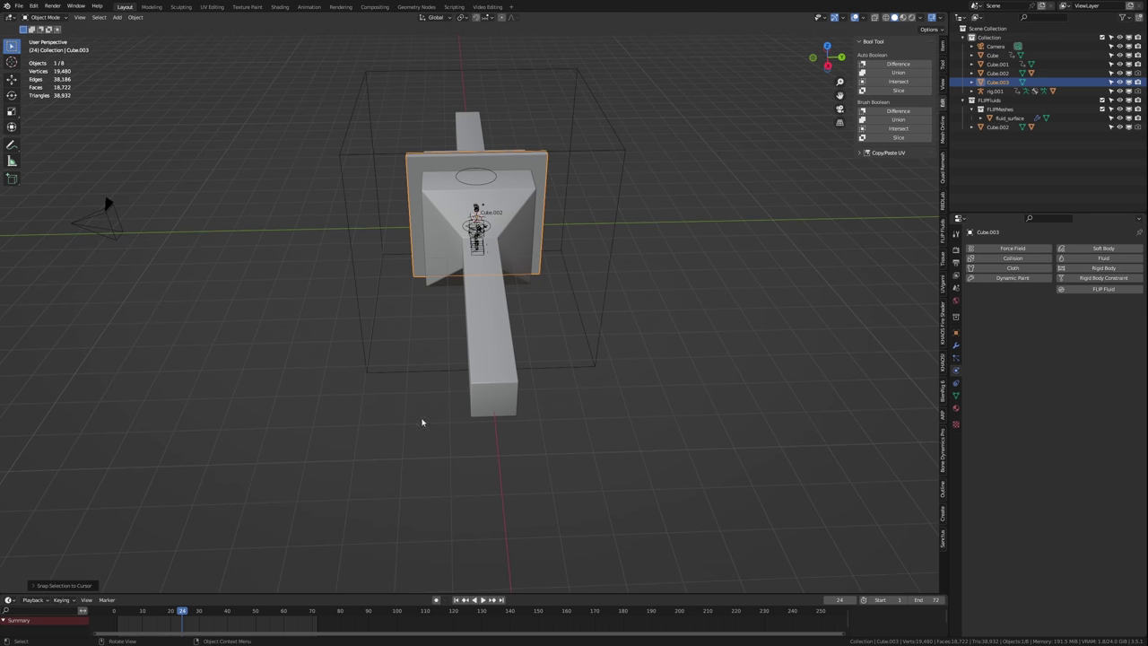
# - Align the thin slab with the mold heads and scale it until it reaches slightly past their edges in side view
pyautogui.scroll(4, 423, 422)
pyautogui.moveTo(520, 231); pyautogui.dragTo(485, 180, button='middle')
pyautogui.hotkey('shift', 's')
pyautogui.click(489, 131)
pyautogui.press('KP_1')
pyautogui.press('KP_3')
pyautogui.press('s')
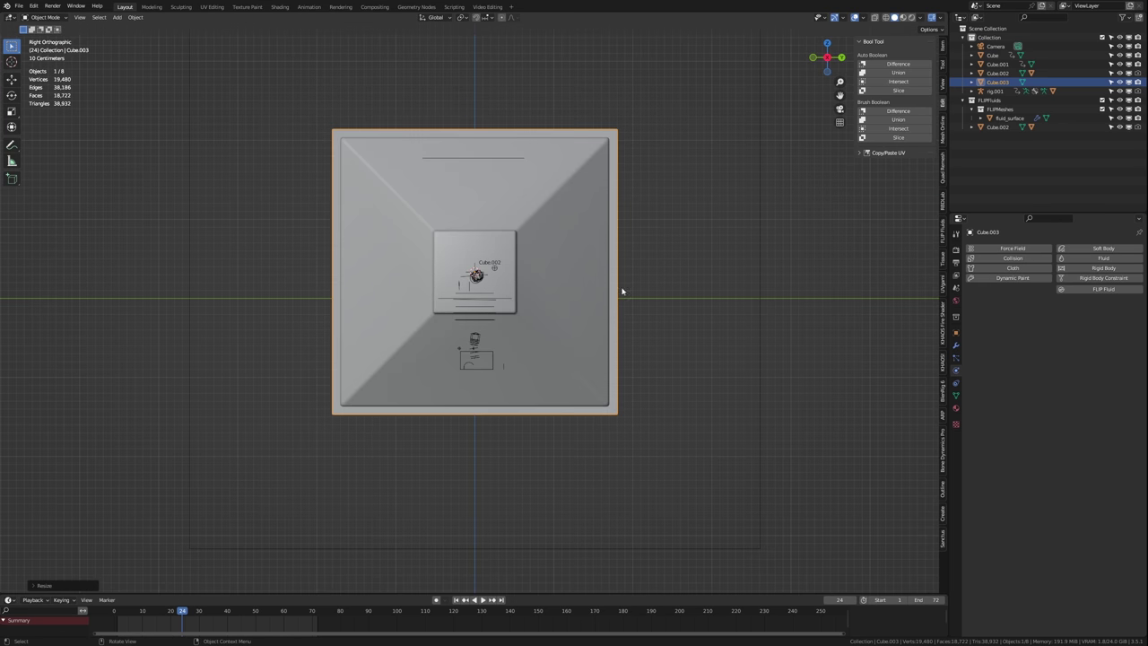
# - Cut a slightly smaller, X-stretched copy out of the slab with Boolean Difference to form a square frame, and save the file
pyautogui.hotkey('shift', 'd')
pyautogui.rightClick(569, 260)
pyautogui.press('s')
pyautogui.click(560, 258)
pyautogui.moveTo(514, 254); pyautogui.dragTo(563, 286, button='middle')
pyautogui.press('s')
pyautogui.press('x')
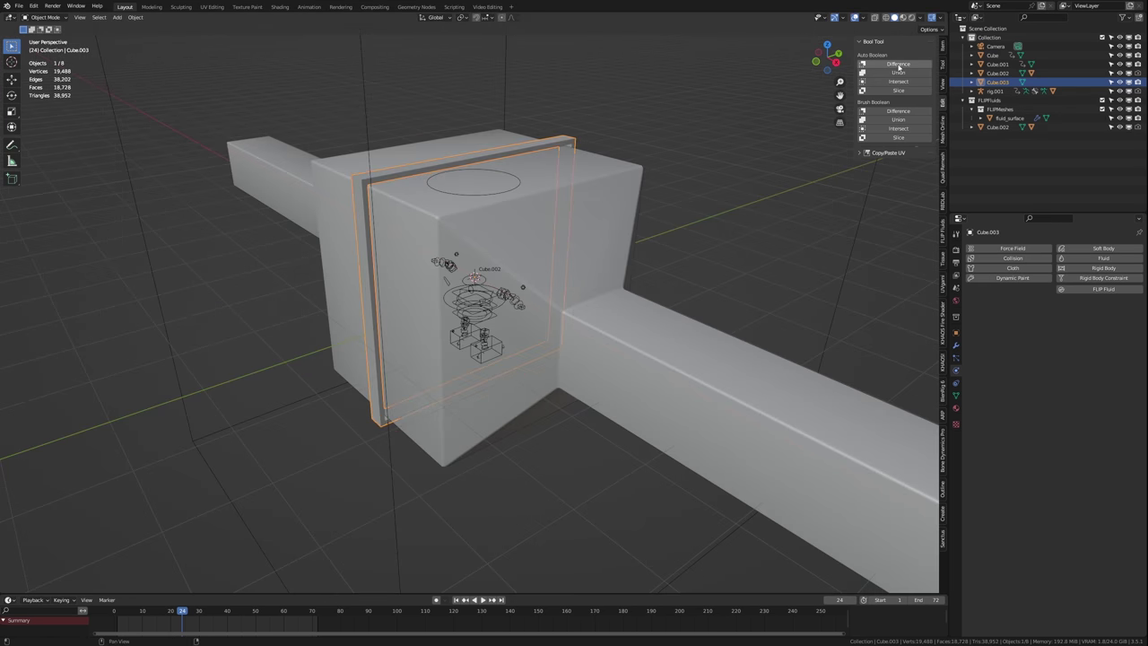
pyautogui.hotkey('ctrl', 's')
# - Return to the camera view and make the square frame a Fluid object of type Flow, set to Smoke with Inflow behavior
pyautogui.moveTo(502, 211); pyautogui.dragTo(653, 181, button='middle')
pyautogui.press('KP_0')
pyautogui.scroll(-1, 533, 209)
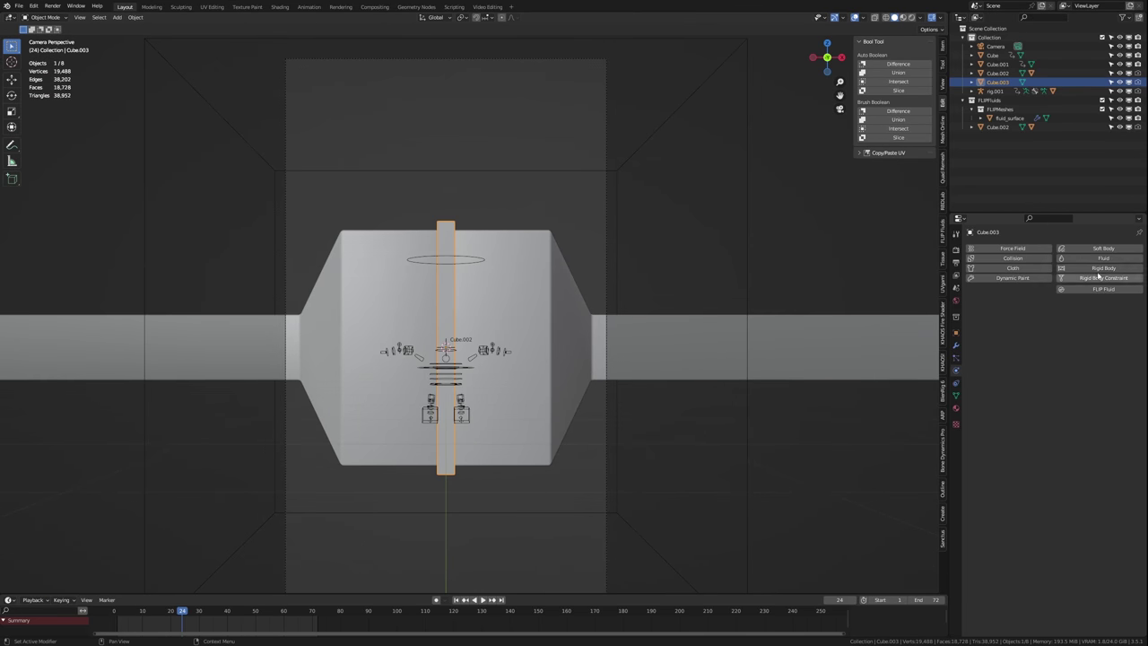
pyautogui.click(1081, 347)
pyautogui.hotkey('ctrl', 's')
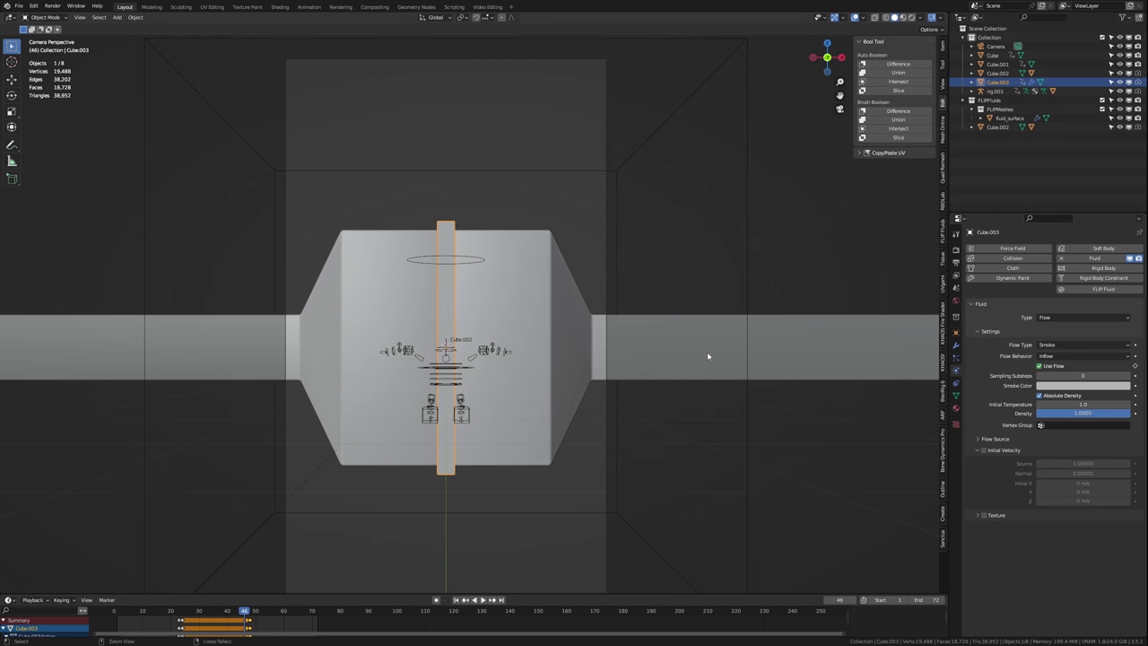
# - Stop and reset the FLIP Fluids bake on the enclosing cube, and remove its FLIP Fluid physics
pyautogui.click(707, 357)
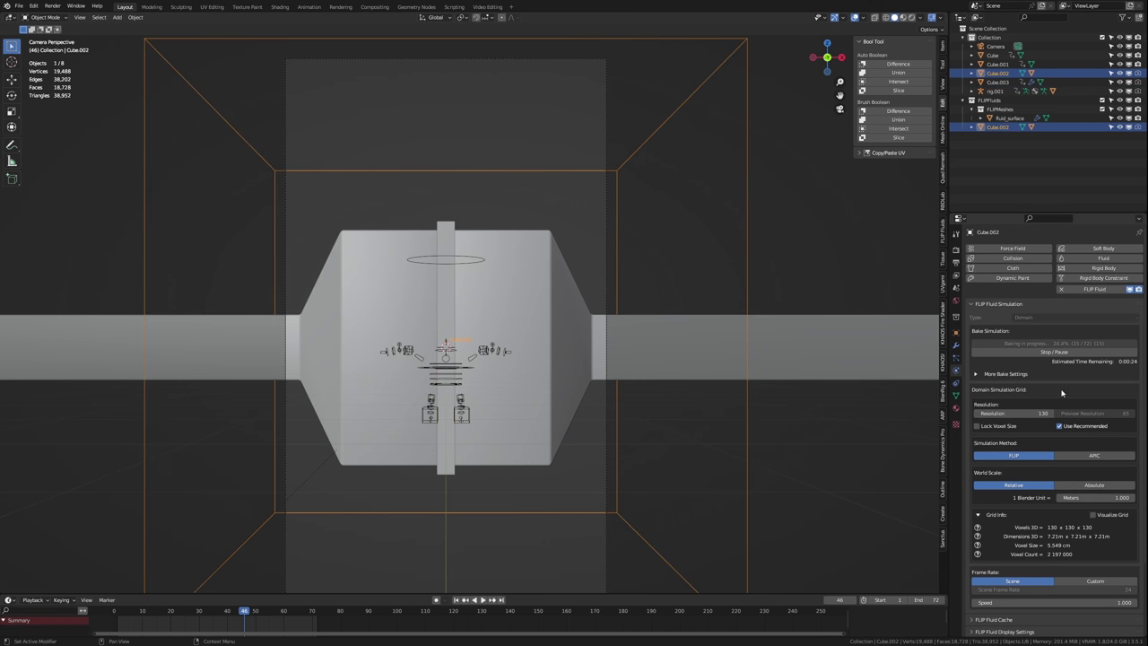
pyautogui.click(1055, 353)
pyautogui.click(978, 366)
pyautogui.click(1115, 343)
pyautogui.click(1116, 344)
pyautogui.click(1063, 289)
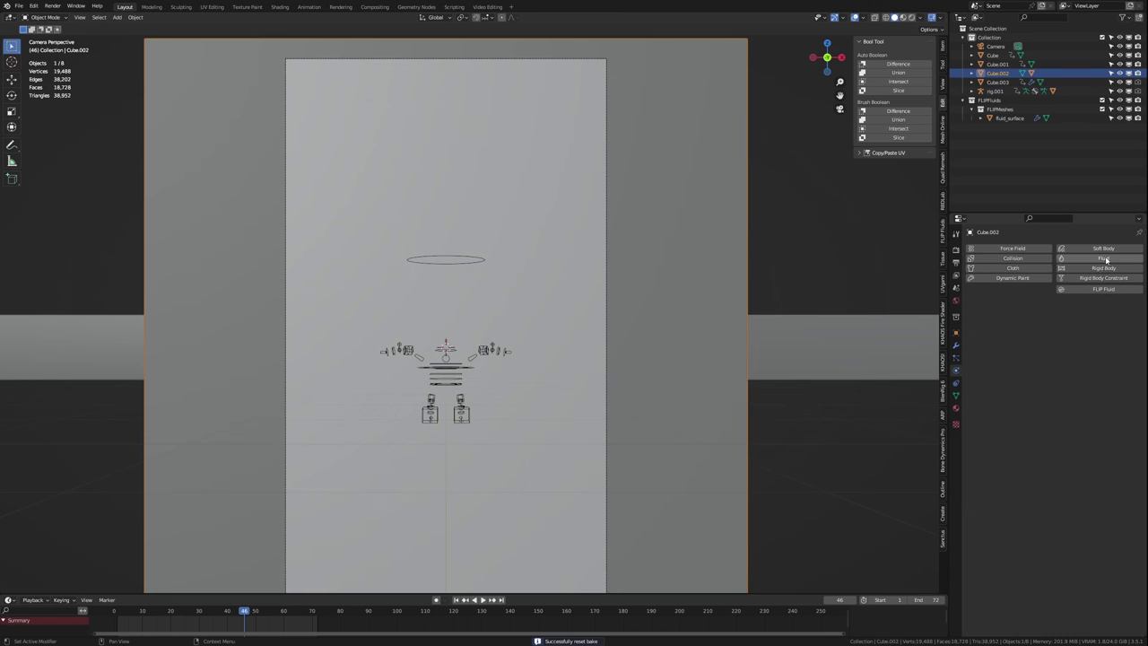
# - Make the enclosing cube a gas Fluid Domain, play the animation from the first frame and enable Dissolve
pyautogui.click(1081, 337)
pyautogui.click(457, 600)
pyautogui.press('space')
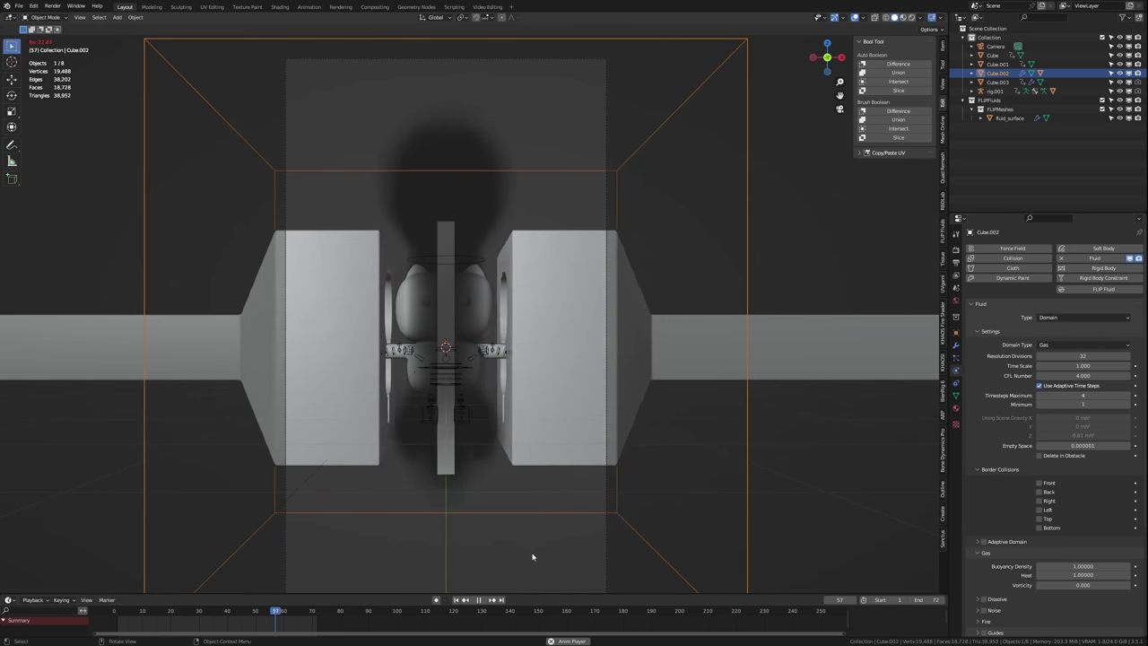
pyautogui.click(984, 599)
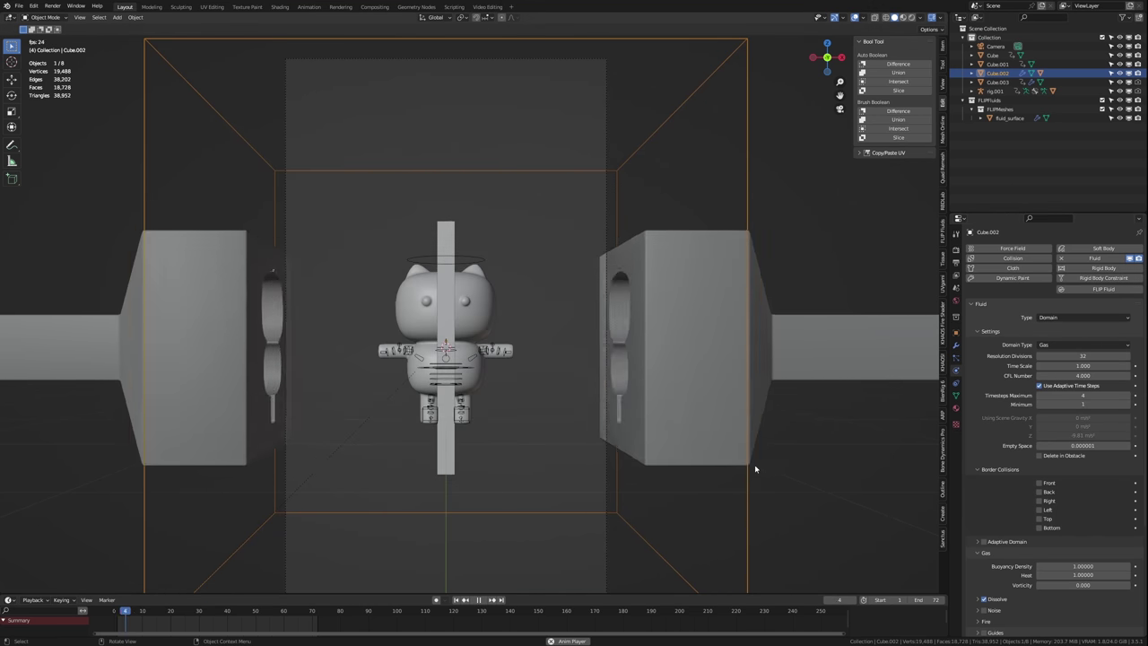
# - Scale the gas domain up along Y and Z, enable Adaptive Domain and save the file
pyautogui.press('s')
pyautogui.hotkey('shift', 'x')
pyautogui.click(834, 577)
pyautogui.click(984, 542)
pyautogui.hotkey('ctrl', 's')
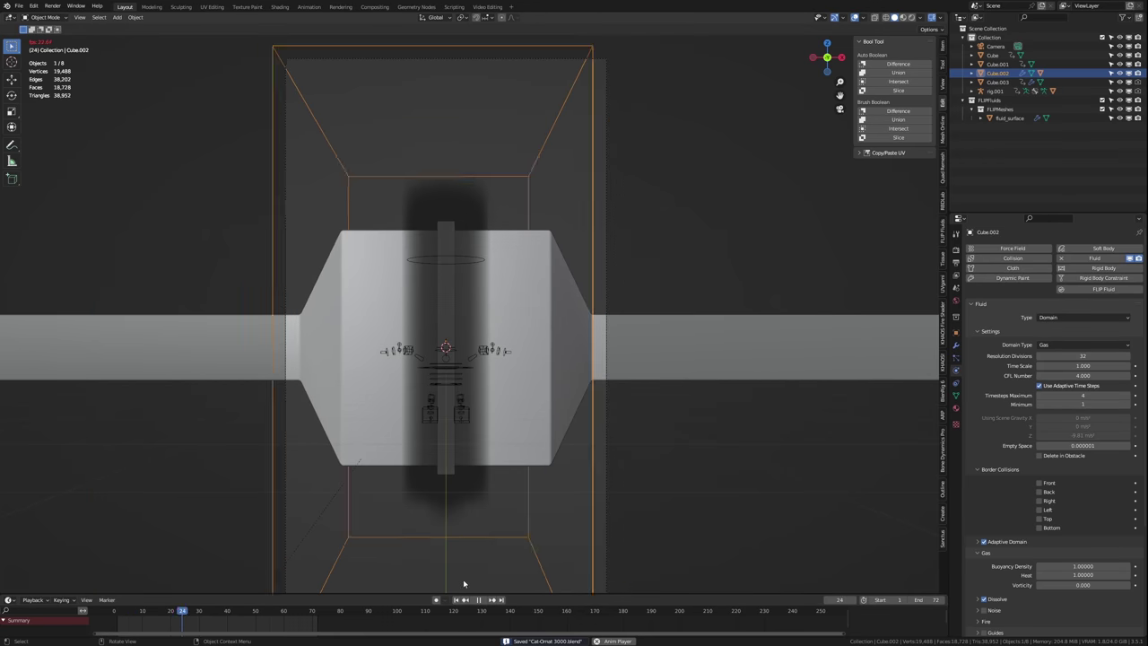
# - Enable Initial Velocity on the frame's smoke flow with Normal set to 10, save, and replay from the first frame
pyautogui.click(451, 388)
pyautogui.press('space')
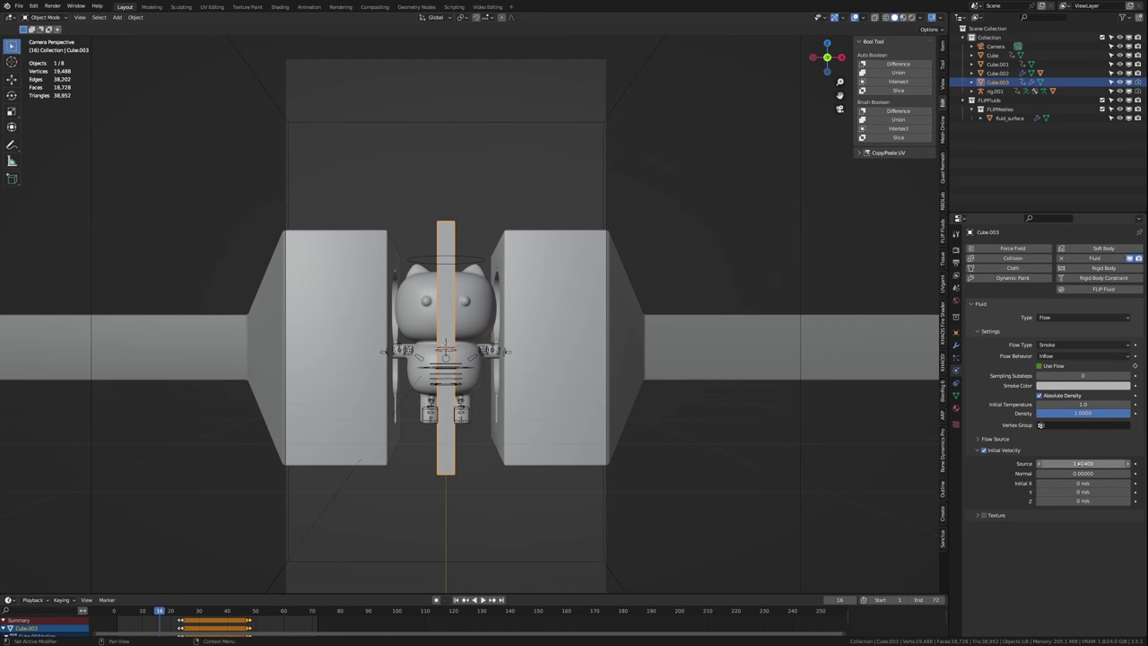
pyautogui.hotkey('ctrl', 's')
pyautogui.click(456, 601)
pyautogui.press('space')
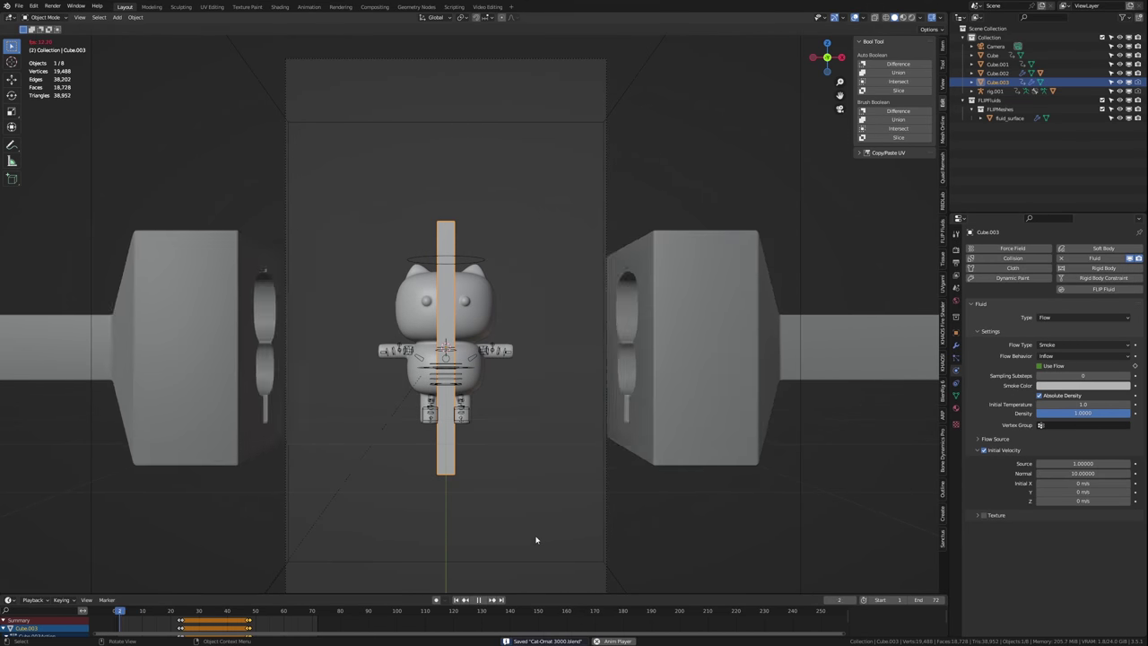
# - Set the frame's Normal initial velocity to 25 and view the smoke through the camera
pyautogui.moveTo(549, 406); pyautogui.dragTo(483, 415, button='middle')
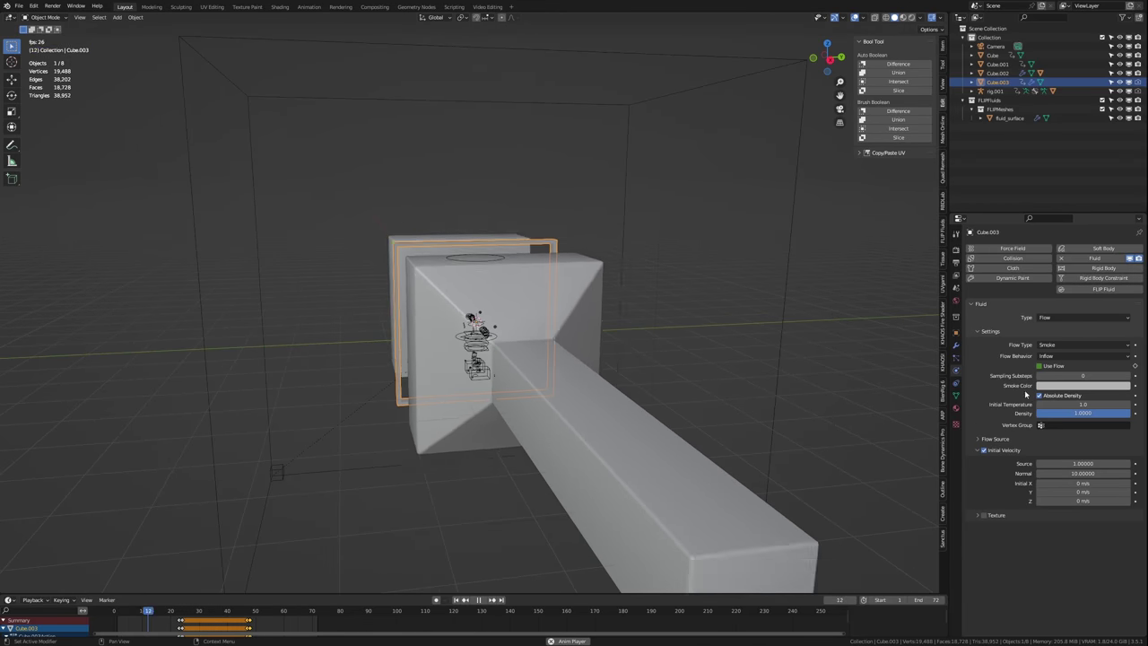
pyautogui.doubleClick(1083, 473)
pyautogui.write('50')
pyautogui.press('Return')
pyautogui.press('KP_0')
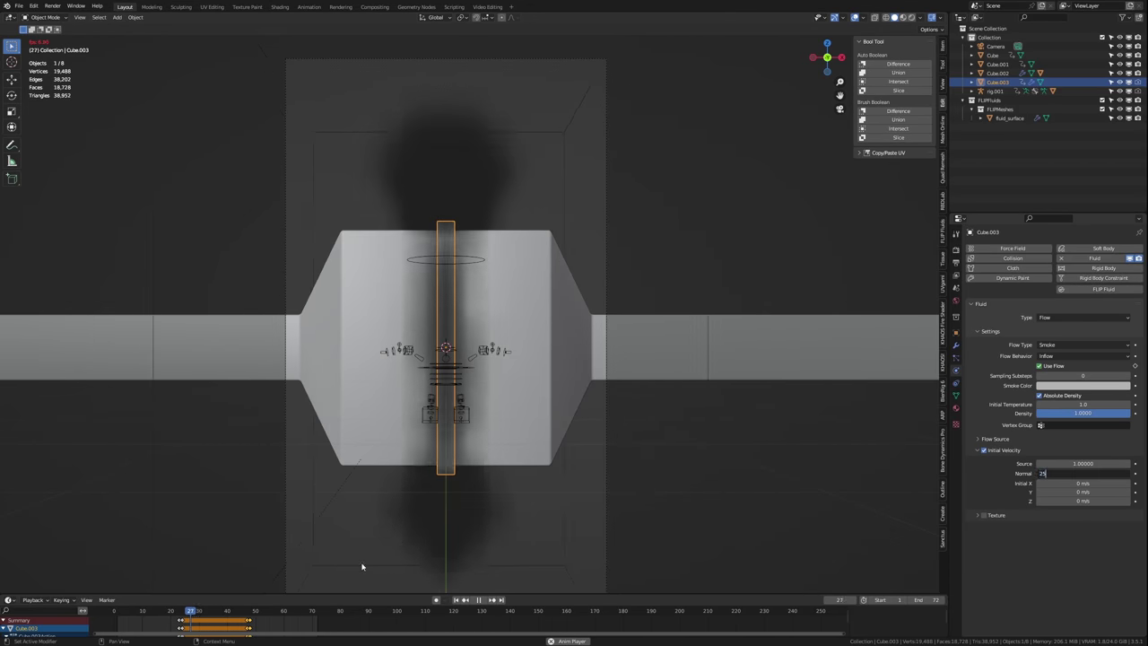
# - Scale the gas domain up uniformly around the mold, save the file and stop playback
pyautogui.click(804, 491)
pyautogui.press('s')
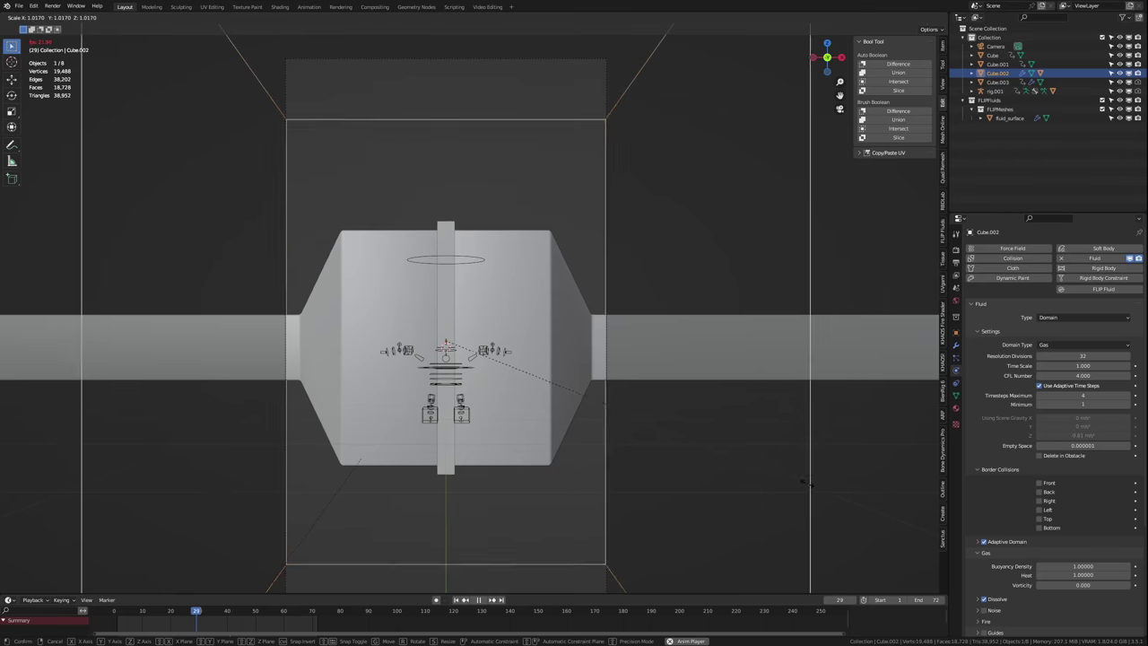
pyautogui.click(635, 476)
pyautogui.hotkey('ctrl', 's')
pyautogui.press('Escape')
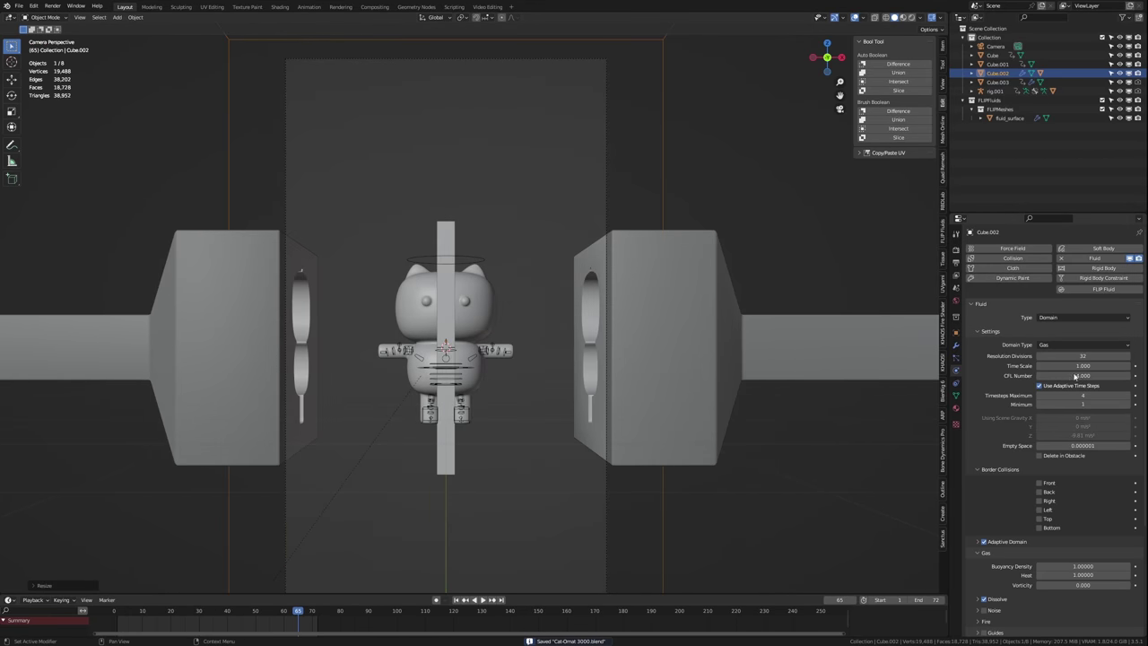
# - Replay the smoke simulation from the first frame, examine it from several angles around the mold, and save
pyautogui.press('space')
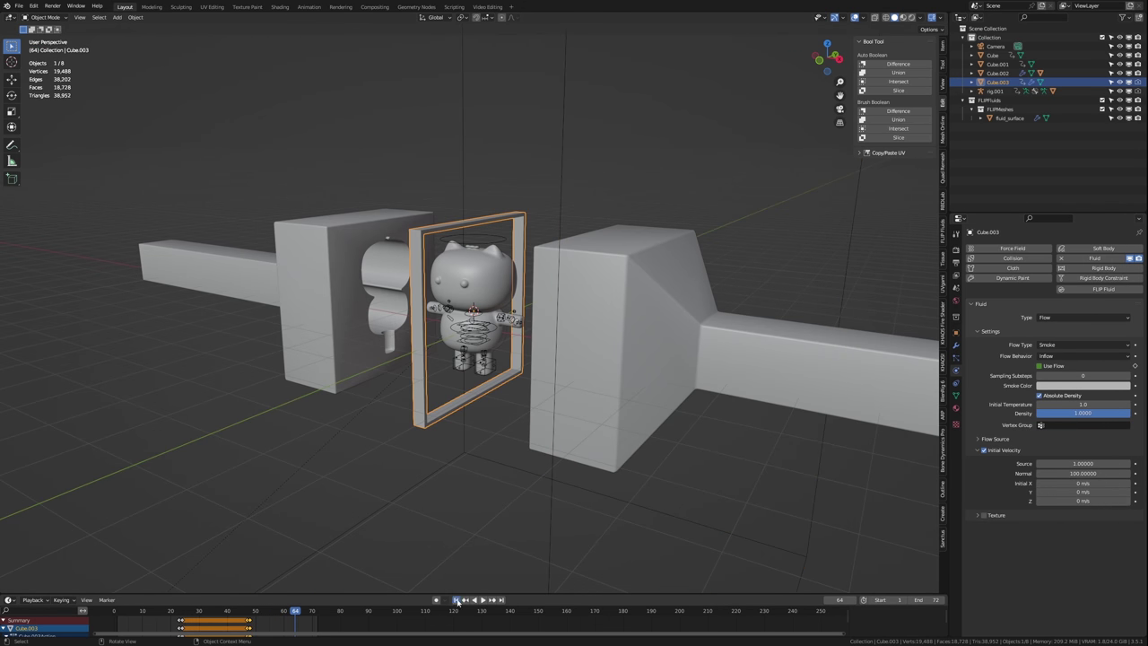
pyautogui.click(458, 602)
pyautogui.press('space')
pyautogui.moveTo(520, 430); pyautogui.dragTo(457, 403, button='middle')
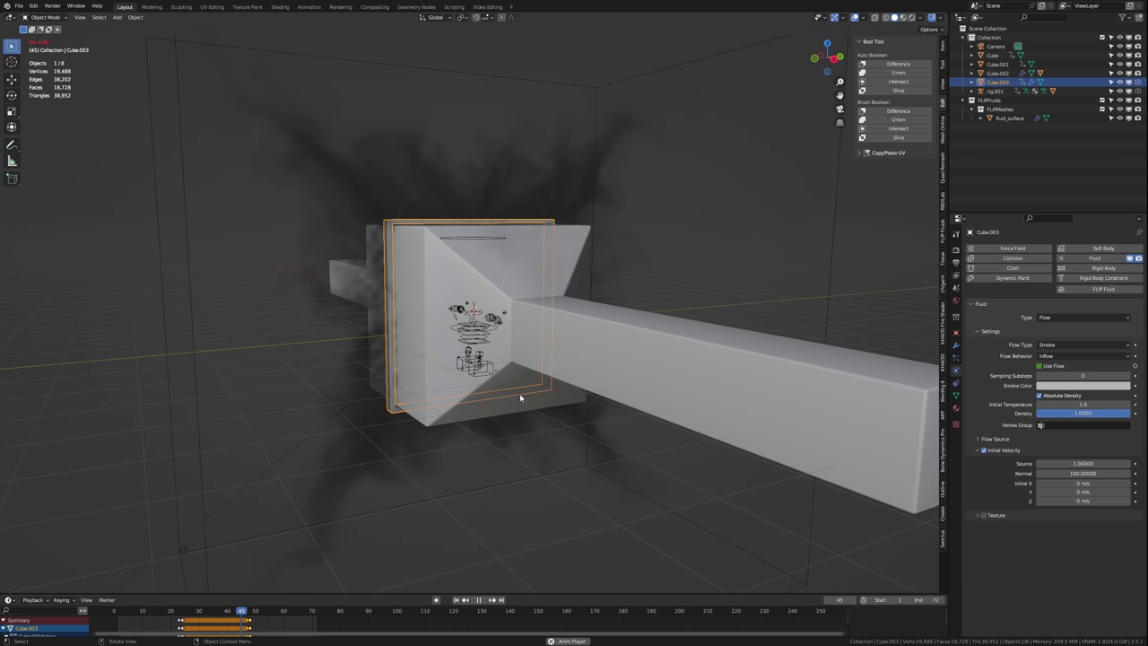
pyautogui.moveTo(460, 402); pyautogui.dragTo(540, 393, button='middle')
pyautogui.hotkey('ctrl', 's')
pyautogui.press('space')
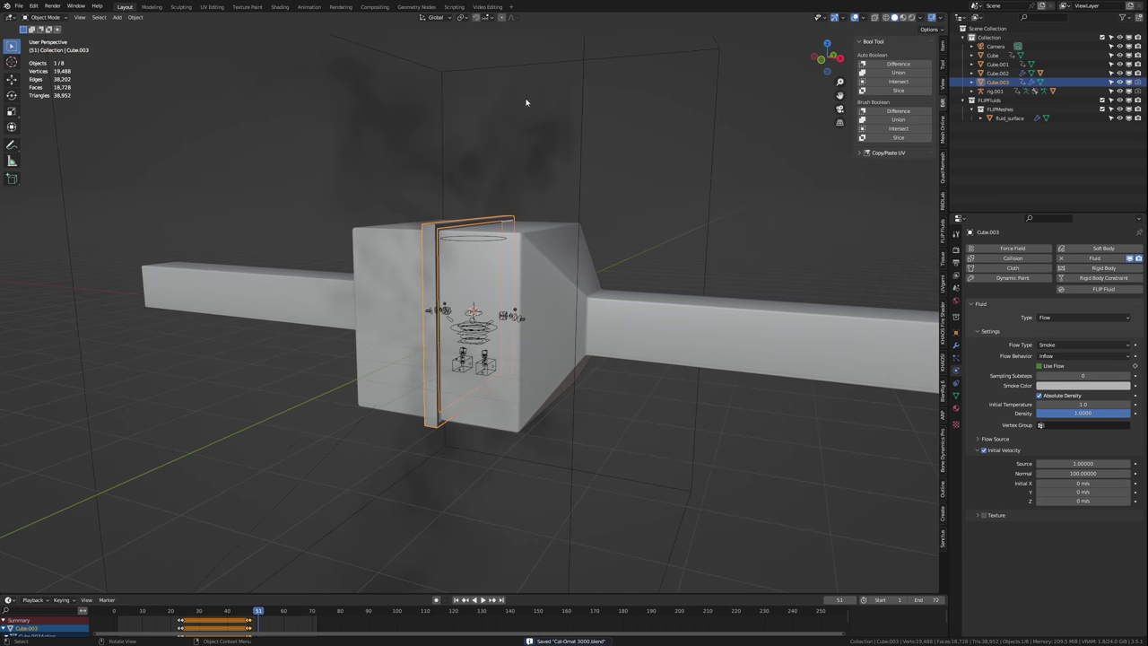
# - Switch to the Shading workspace in rendered view and enable the transparent film background
pyautogui.click(280, 7)
pyautogui.click(902, 17)
pyautogui.moveTo(762, 162); pyautogui.dragTo(686, 160, button='middle')
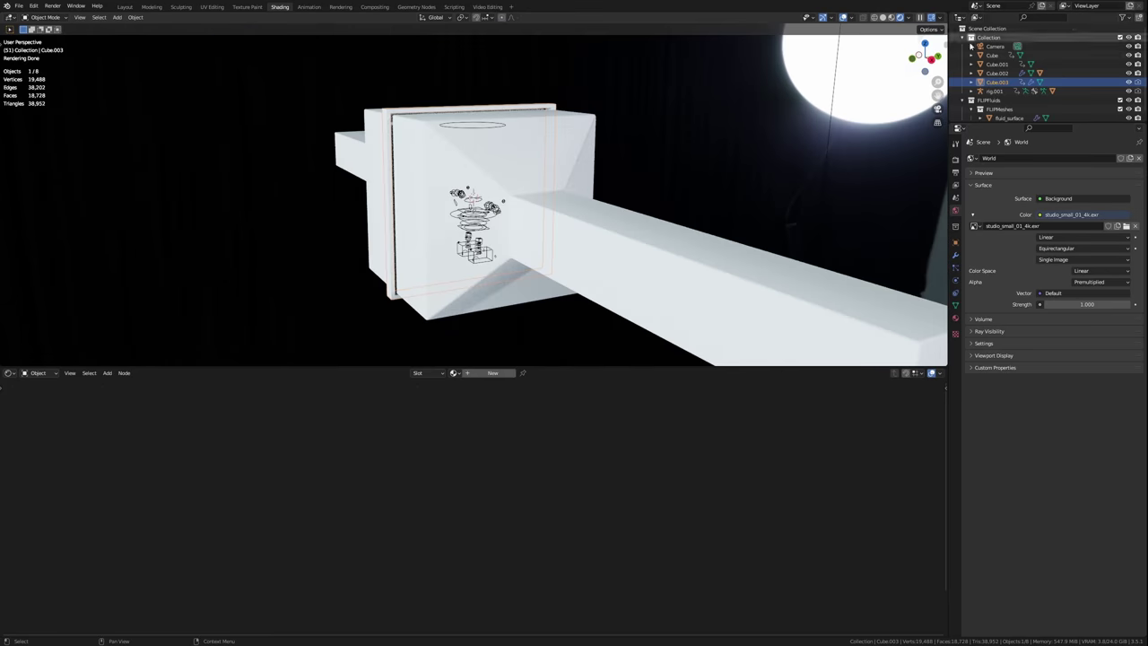
pyautogui.click(955, 160)
pyautogui.click(995, 427)
pyautogui.click(984, 492)
# - Give the square frame a new material with a Principled Volume node connected to the Material Output's Volume
pyautogui.click(514, 373)
pyautogui.hotkey('shift', 'a')
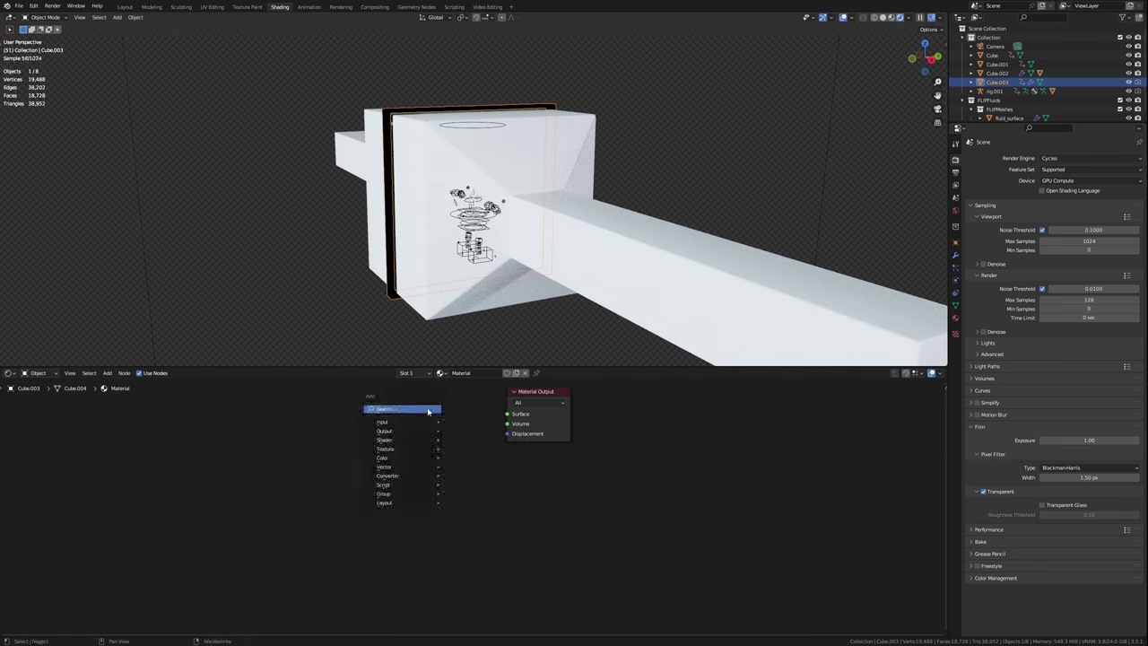
pyautogui.click(454, 442)
pyautogui.moveTo(435, 425); pyautogui.dragTo(442, 445)
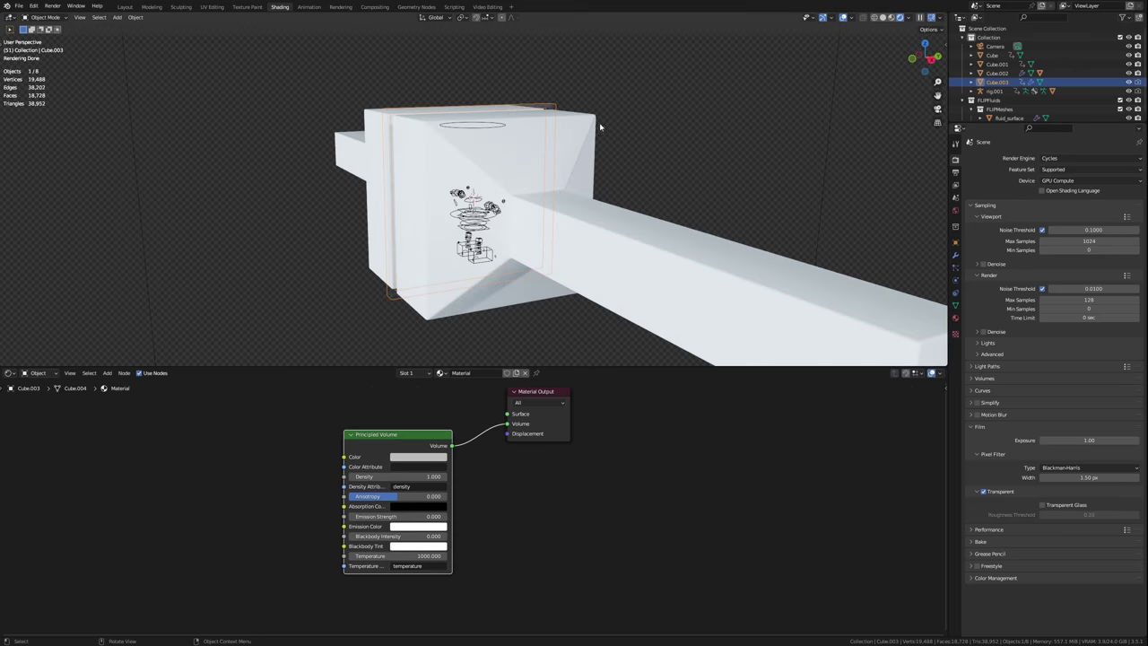
# - Assign the same volume material to the gas domain and set the Principled Volume density to 100
pyautogui.click(550, 108)
pyautogui.click(457, 374)
pyautogui.click(478, 390)
pyautogui.click(414, 474)
pyautogui.write('100')
pyautogui.press('Return')
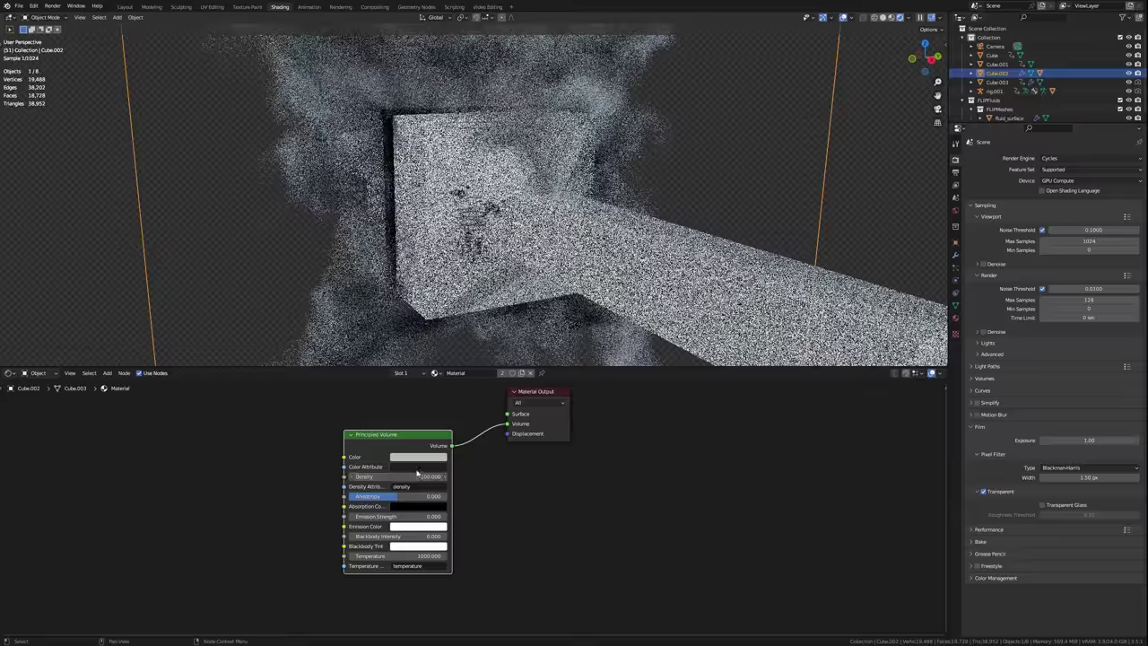
# - Darken the Principled Volume color to a mid grey, save the file and return to the Layout workspace
pyautogui.press('KP_1')
pyautogui.moveTo(489, 300); pyautogui.dragTo(405, 337, button='middle')
pyautogui.click(418, 458)
pyautogui.moveTo(467, 348)
pyautogui.mouseDown()
pyautogui.moveTo(467, 380)
pyautogui.moveTo(468, 364)
pyautogui.mouseUp()
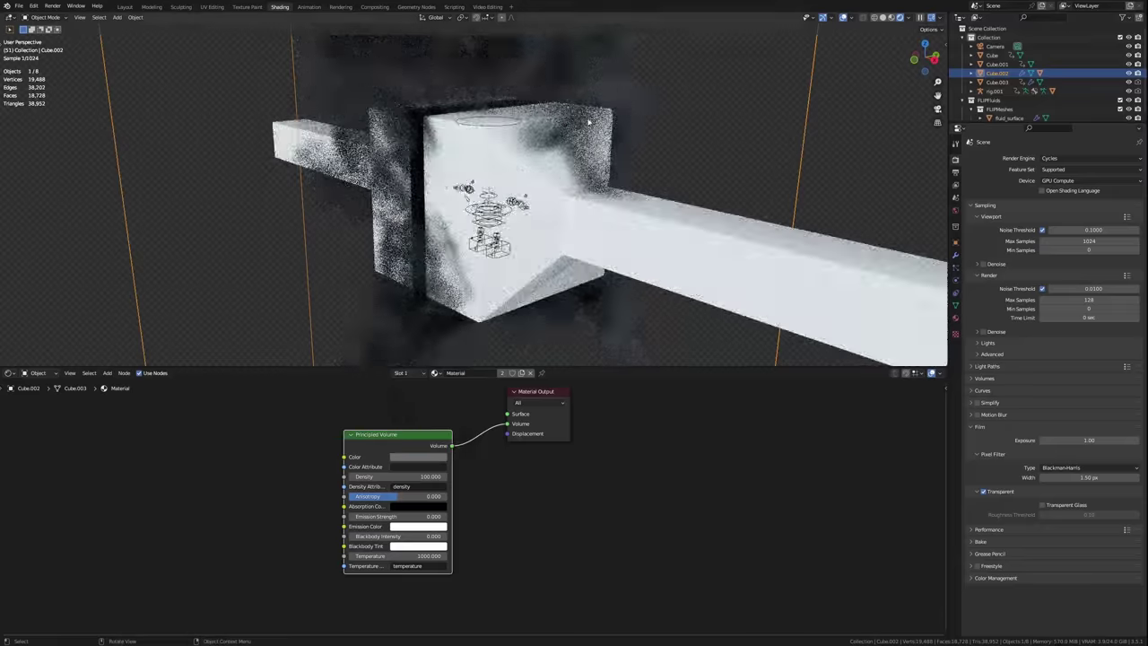
pyautogui.press('KP_0')
pyautogui.hotkey('ctrl', 's')
pyautogui.click(125, 7)
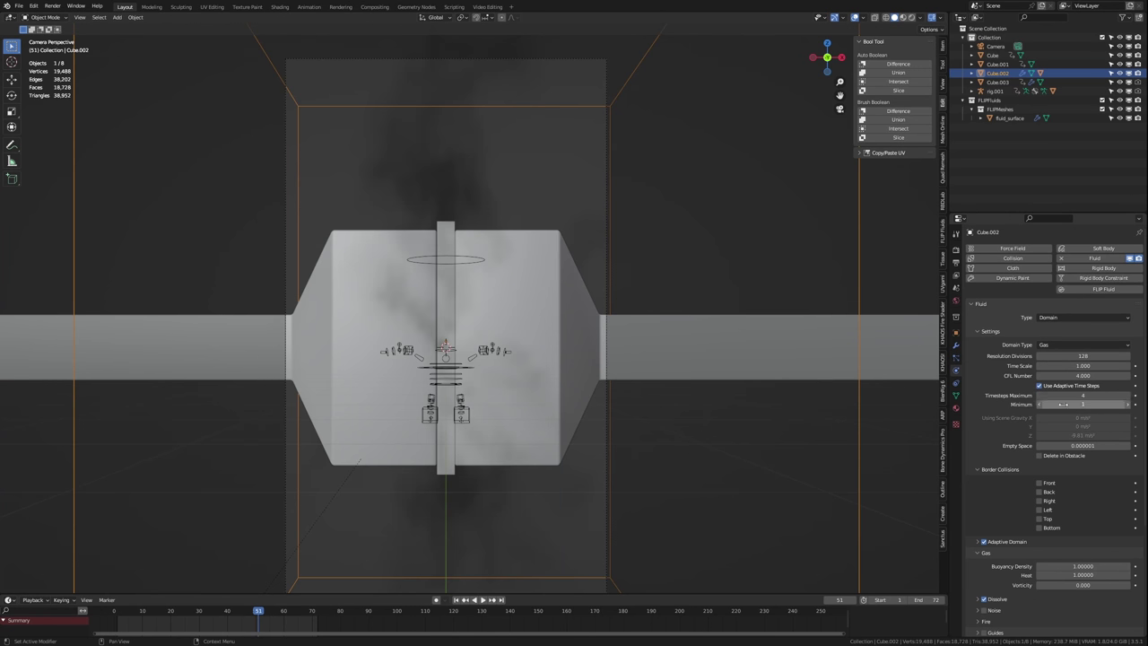
# - Set the gas domain's Vorticity to 1, save, and replay the simulation from the first frame
pyautogui.scroll(-4, 1074, 558)
pyautogui.click(1083, 513)
pyautogui.write('1')
pyautogui.press('Return')
pyautogui.click(456, 600)
pyautogui.hotkey('ctrl', 's')
pyautogui.press('space')
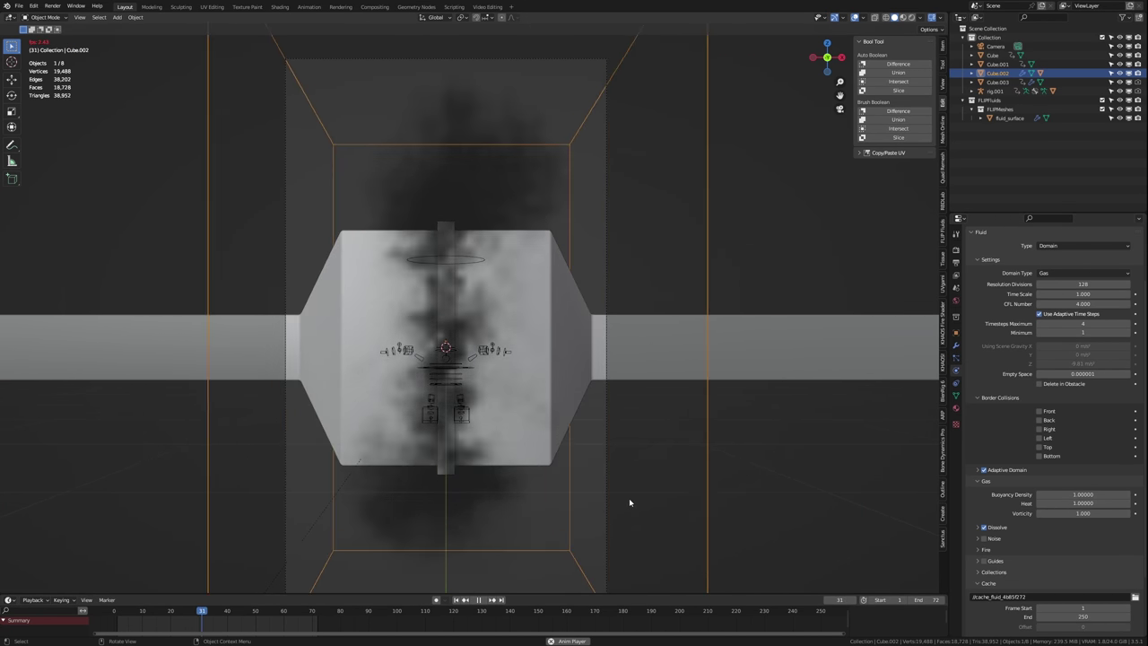
# - Stop playback, set the gas domain's Vorticity to 0.25 and its cache type to Modular
pyautogui.press('space')
pyautogui.click(1091, 513)
pyautogui.write('.25')
pyautogui.press('Return')
pyautogui.scroll(-3, 1024, 467)
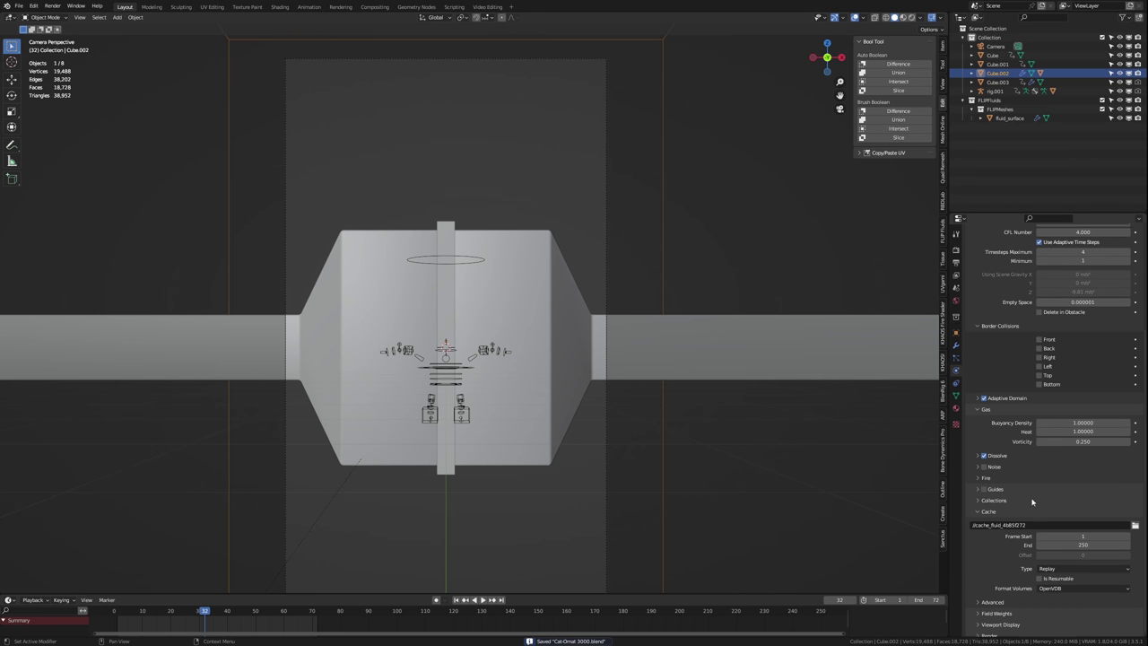
pyautogui.click(1064, 564)
pyautogui.click(1066, 583)
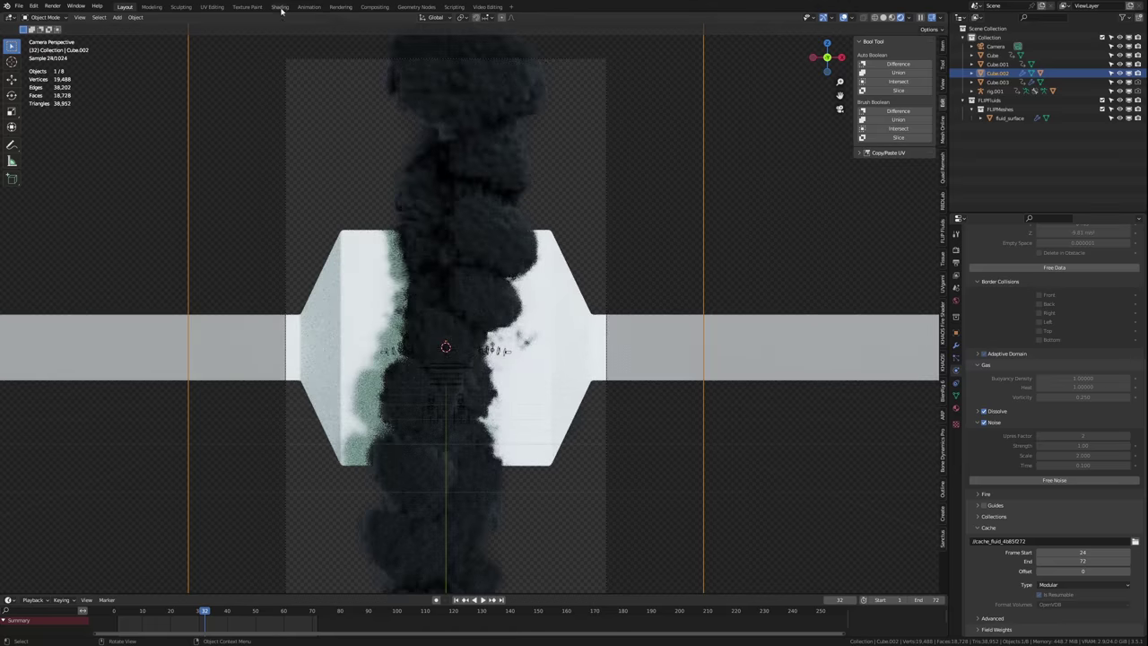
# - Enable viewport denoising in the Shading workspace and examine the rendered smoke up close and through the camera
pyautogui.click(281, 9)
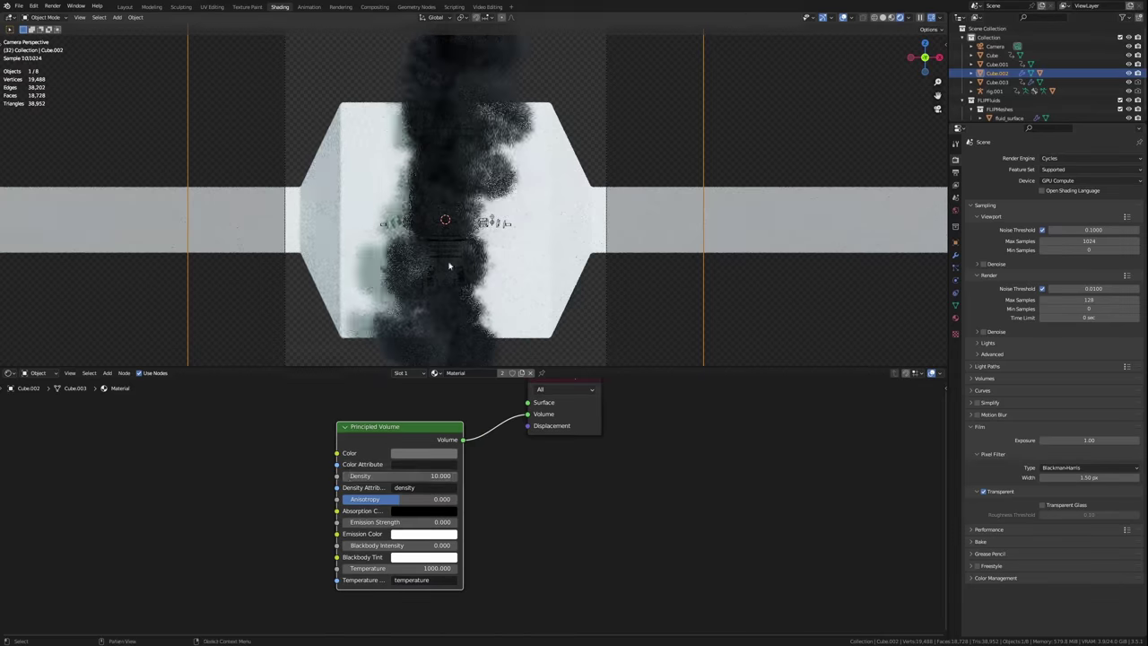
pyautogui.scroll(8, 449, 264)
pyautogui.click(984, 264)
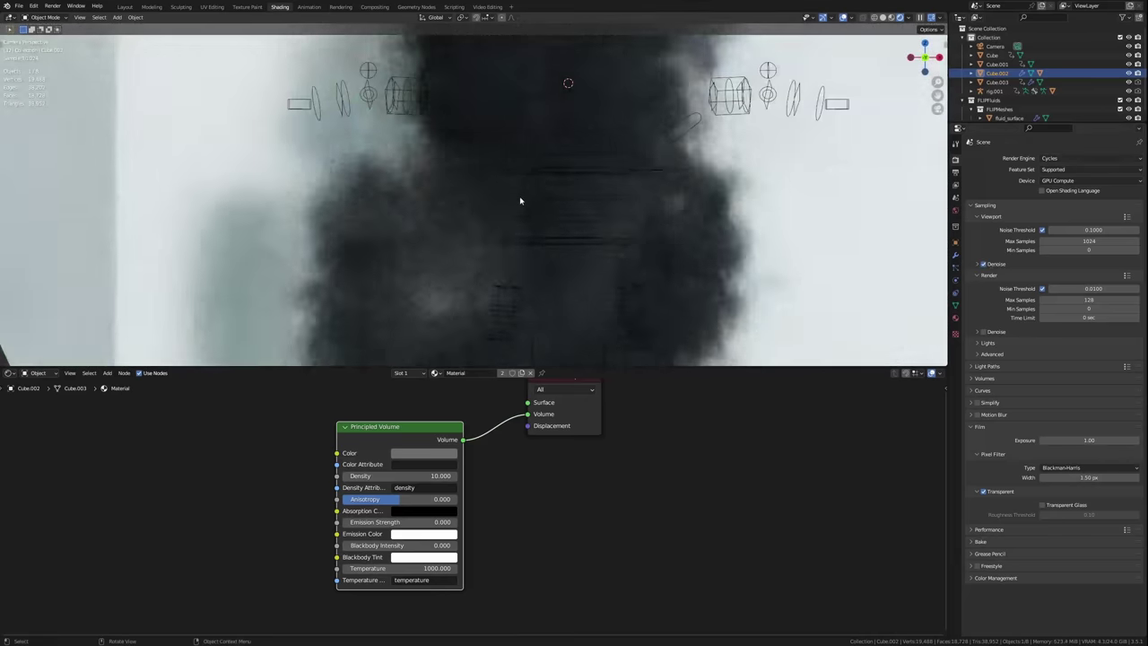
pyautogui.moveTo(520, 199); pyautogui.dragTo(419, 170, button='middle')
pyautogui.scroll(7, 416, 123)
pyautogui.press('KP_0')
pyautogui.scroll(-6, 417, 123)
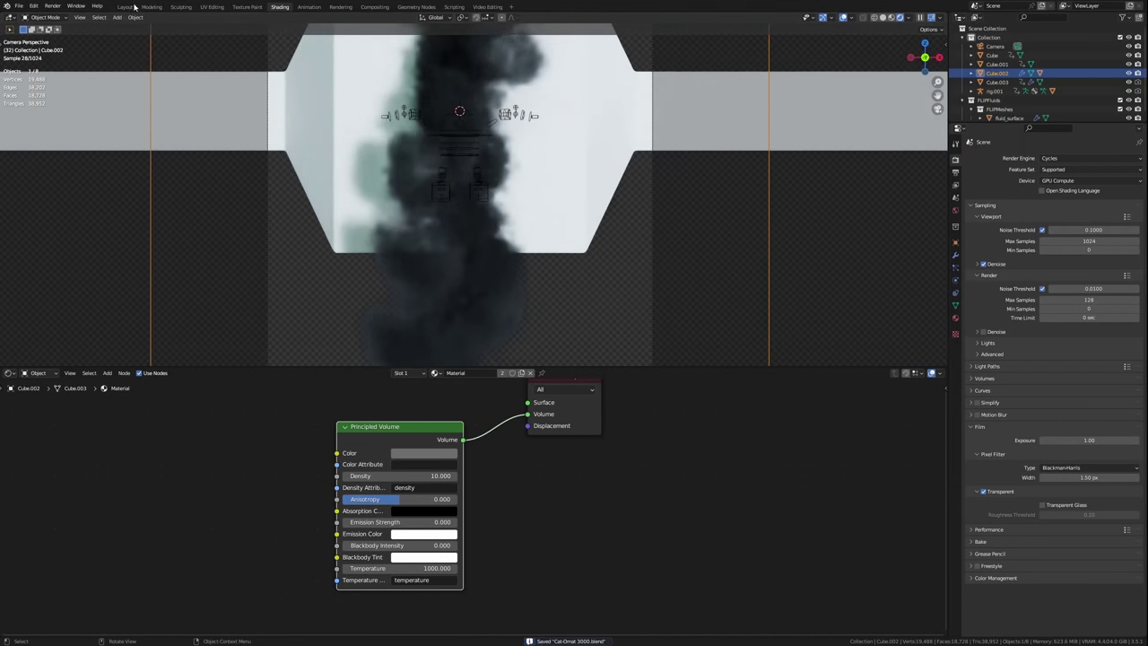
# - Apply a worn metal material from the Sanctus Library's Metals category to the right mold half in the Layout workspace
pyautogui.click(127, 8)
pyautogui.scroll(6, 535, 171)
pyautogui.click(552, 225)
pyautogui.click(943, 538)
pyautogui.click(896, 78)
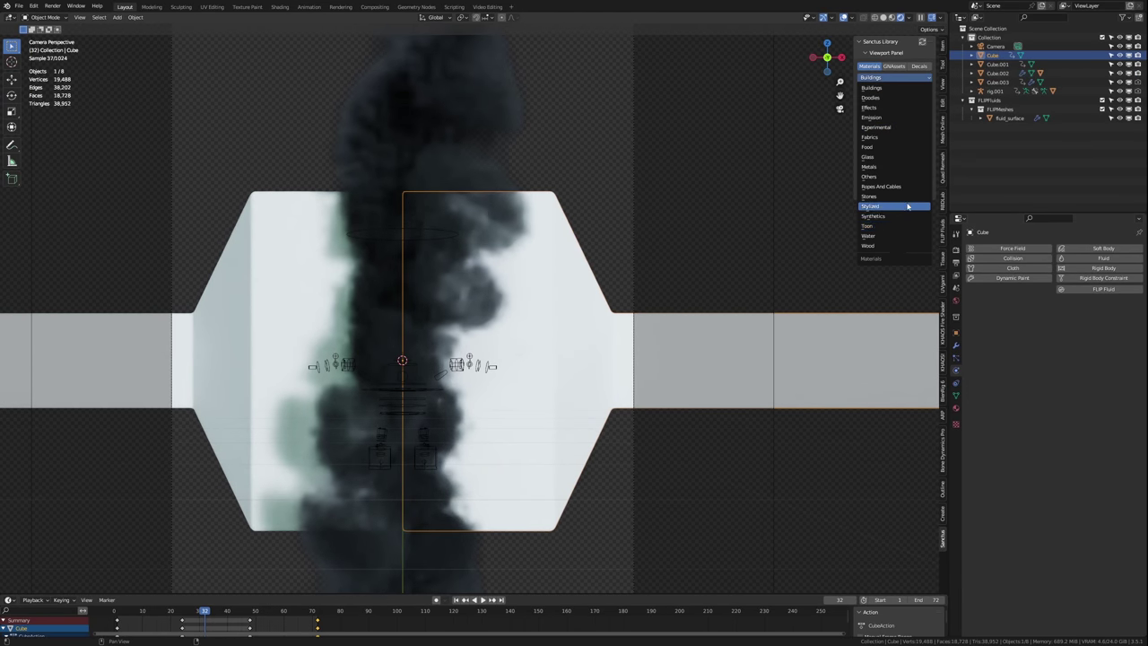
pyautogui.click(899, 167)
pyautogui.click(895, 120)
pyautogui.click(829, 547)
pyautogui.click(897, 164)
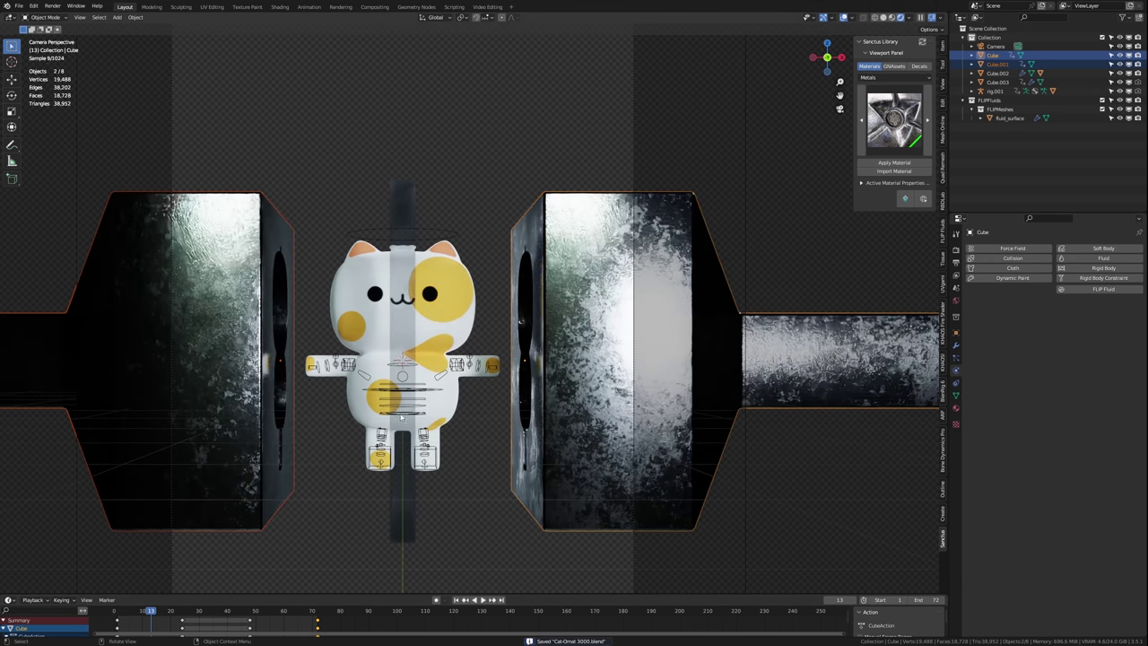
# - Hide the smoke-emitting frame and, with the cat mesh selected in solid shading, go to frame 47
pyautogui.click(1120, 83)
pyautogui.click(452, 305)
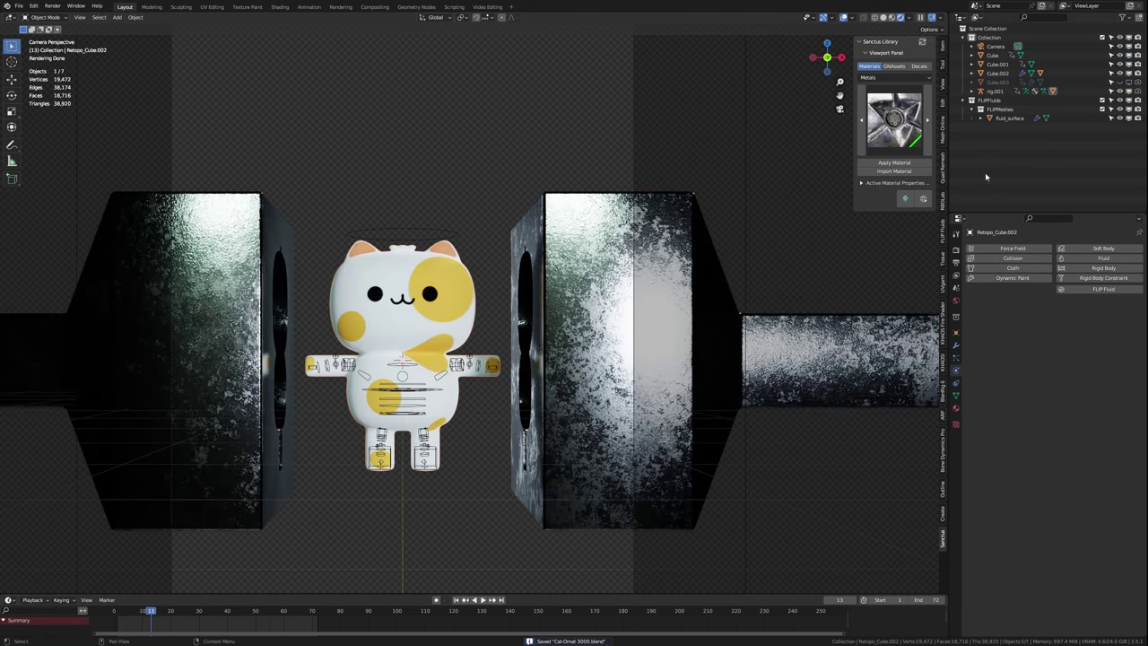
pyautogui.click(884, 17)
pyautogui.moveTo(152, 614); pyautogui.dragTo(262, 611)
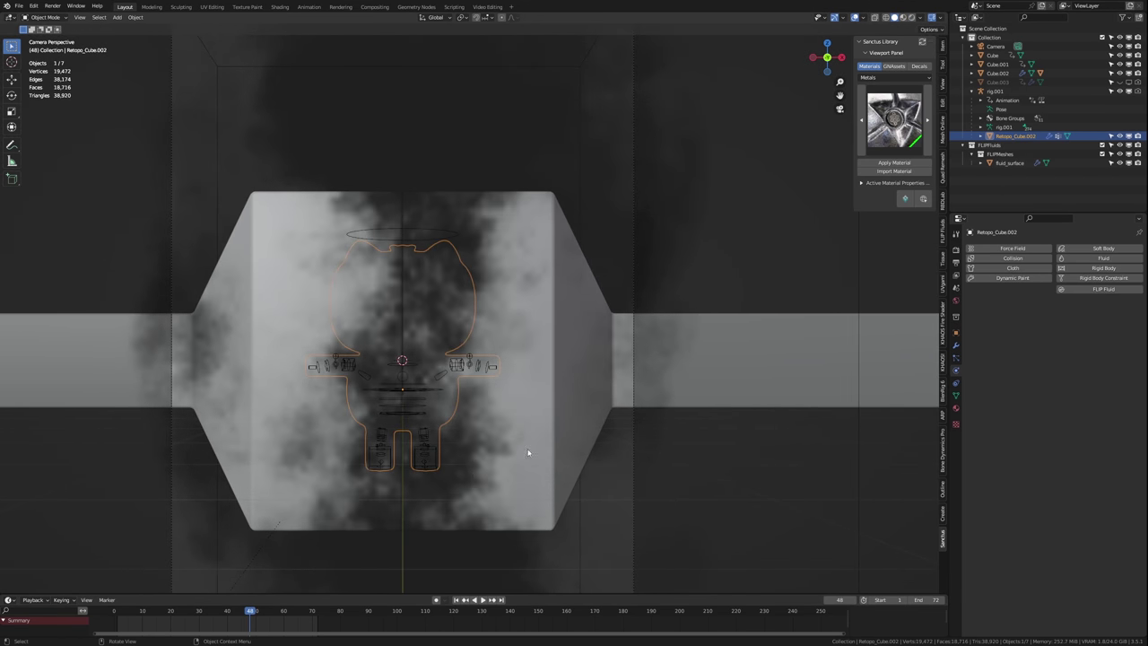
pyautogui.press('Left')
pyautogui.press('Left')
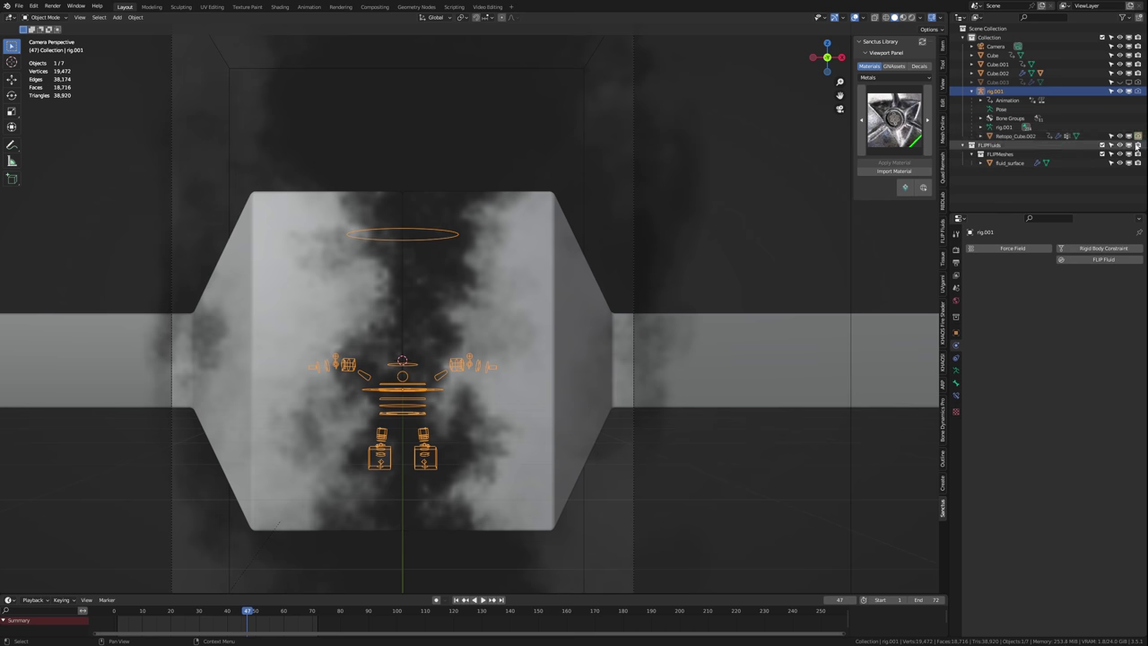
# - Select the cat mesh and play the animation from the first frame
pyautogui.hotkey('shift', 'Left')
pyautogui.click(411, 427)
pyautogui.press('space')
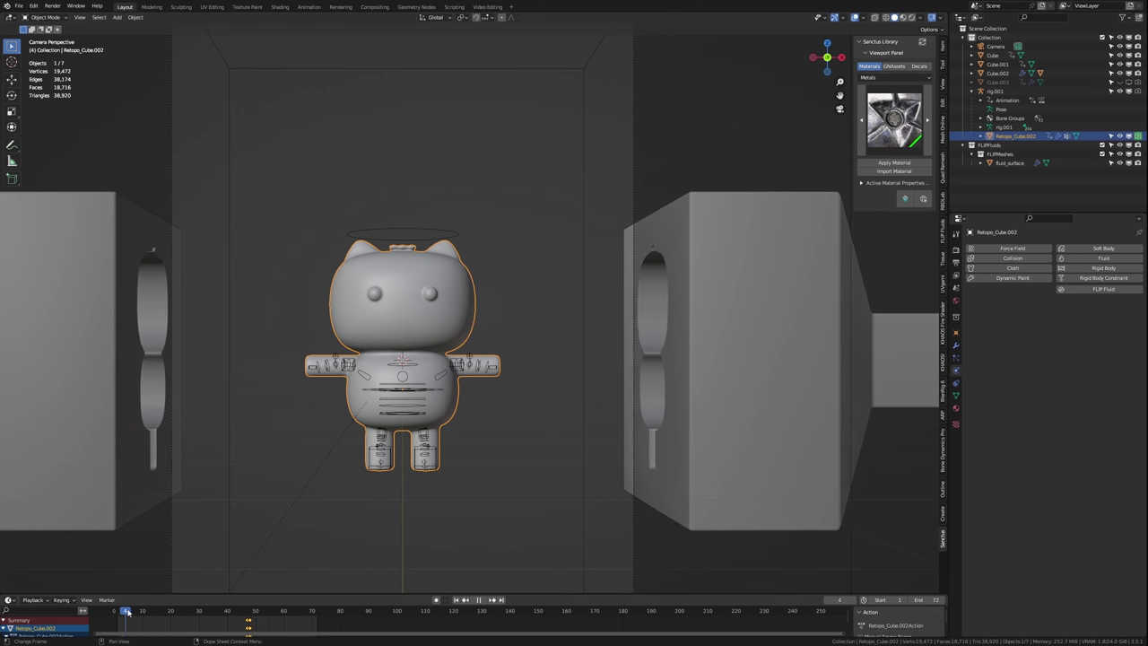
# - Keyframe the cat's rig dropping straight down between frames 56 and 72, and play the animation
pyautogui.moveTo(237, 615); pyautogui.dragTo(273, 615)
pyautogui.click(435, 239)
pyautogui.scroll(-4, 377, 227)
pyautogui.press('space')
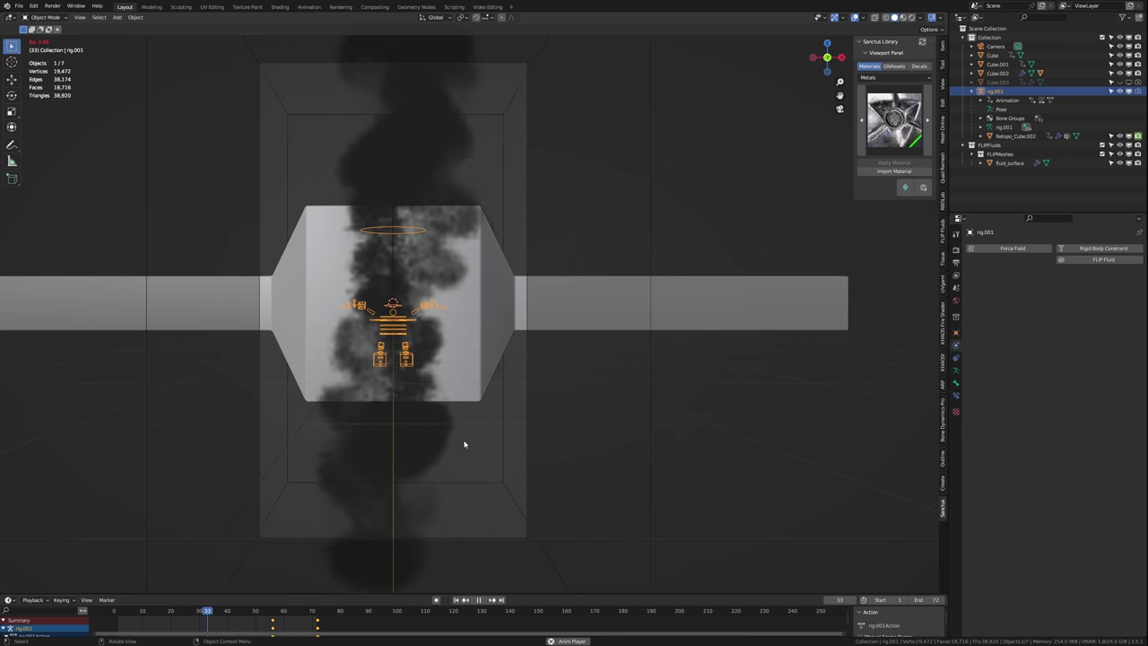
# - Reveal and select the smoke-emitting frame and move its last keyframe to frame 52
pyautogui.moveTo(275, 611)
pyautogui.mouseDown()
pyautogui.moveTo(300, 611)
pyautogui.moveTo(261, 616)
pyautogui.mouseUp()
pyautogui.click(393, 387)
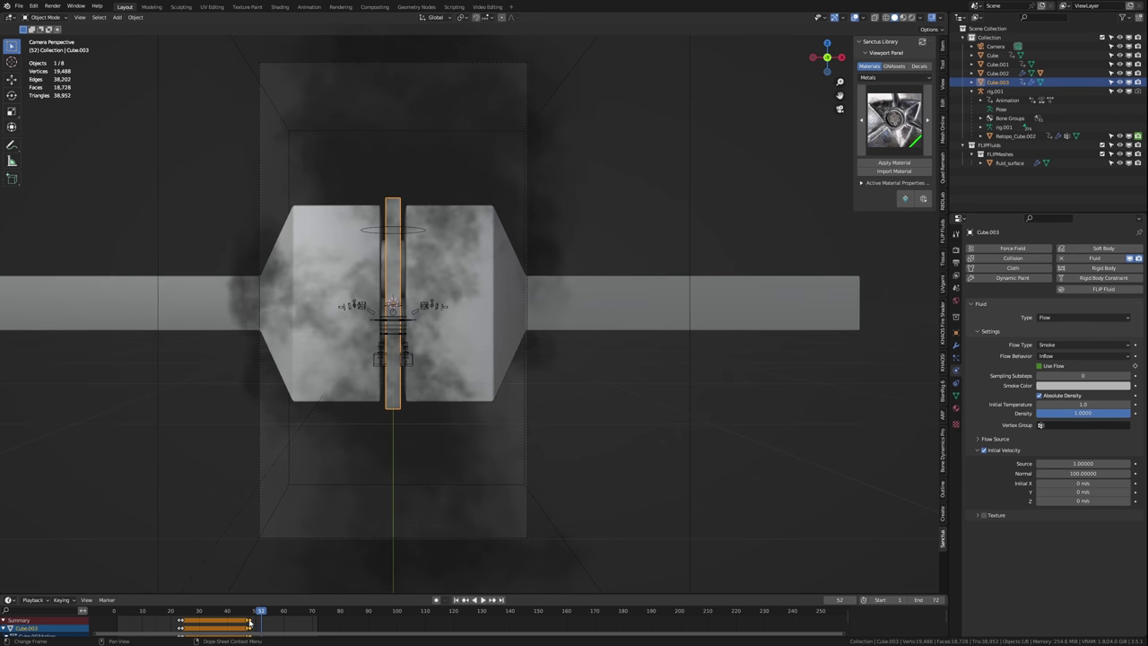
# - Free the gas domain's baked data, set its cache type to All, rebake the smoke and play it
pyautogui.click(523, 435)
pyautogui.click(1058, 471)
pyautogui.scroll(-6, 1055, 496)
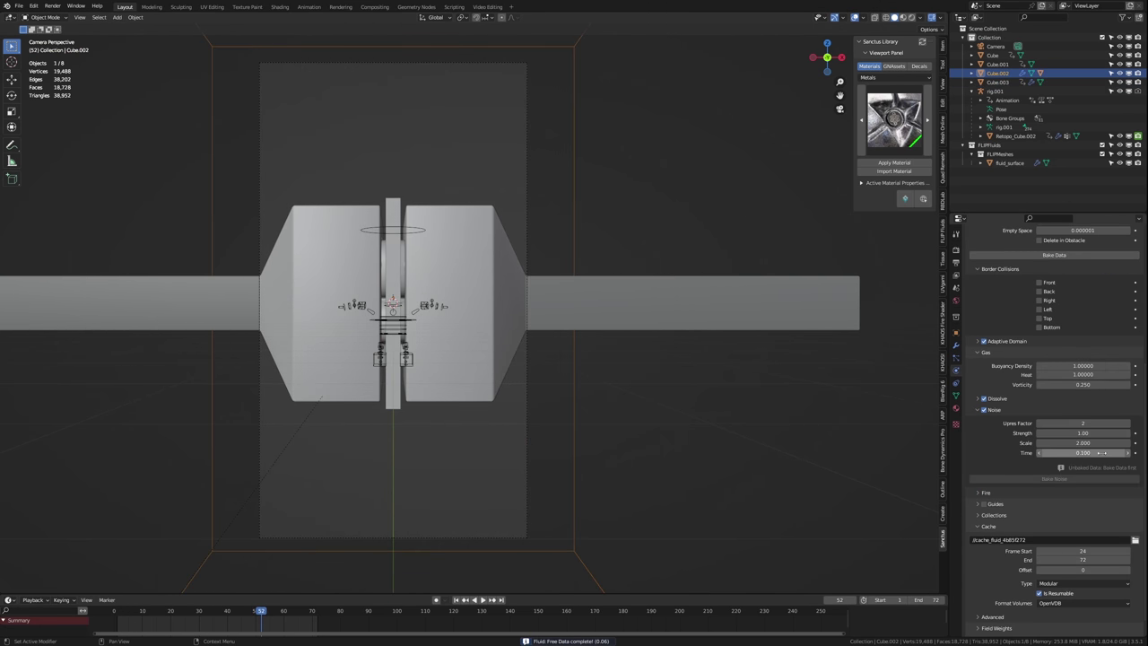
pyautogui.click(1057, 615)
pyautogui.press('space')
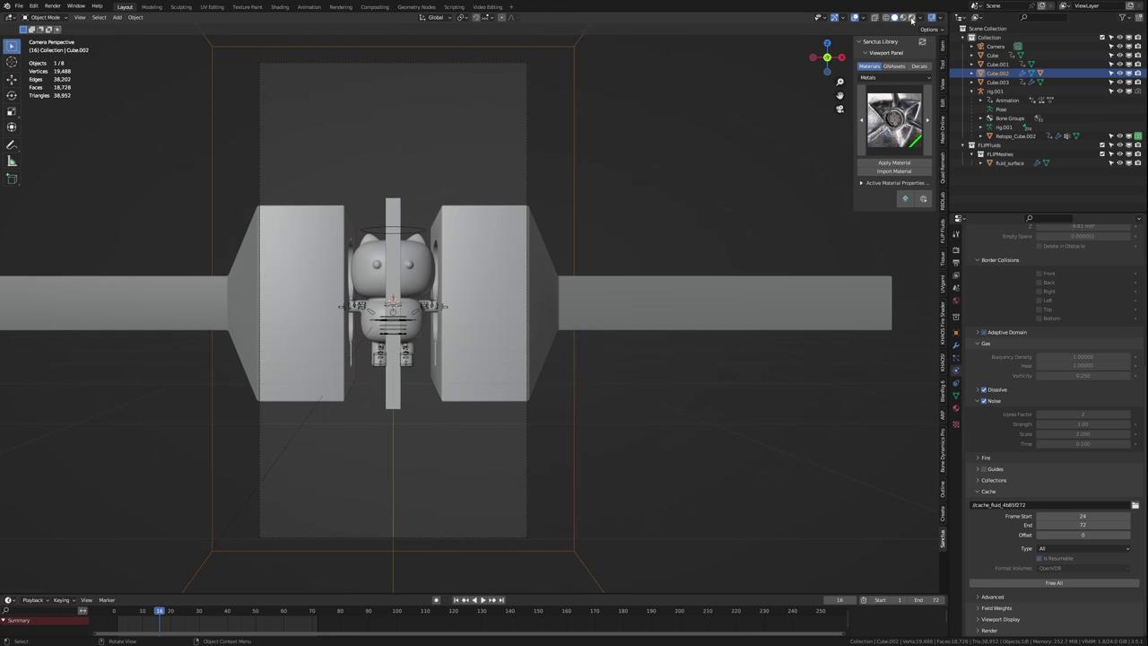
# - Switch to rendered shading and extend the smoke-emitting frame's upper and lower bars outward past the mold halves in Edit Mode
pyautogui.click(912, 19)
pyautogui.moveTo(184, 612); pyautogui.dragTo(299, 615)
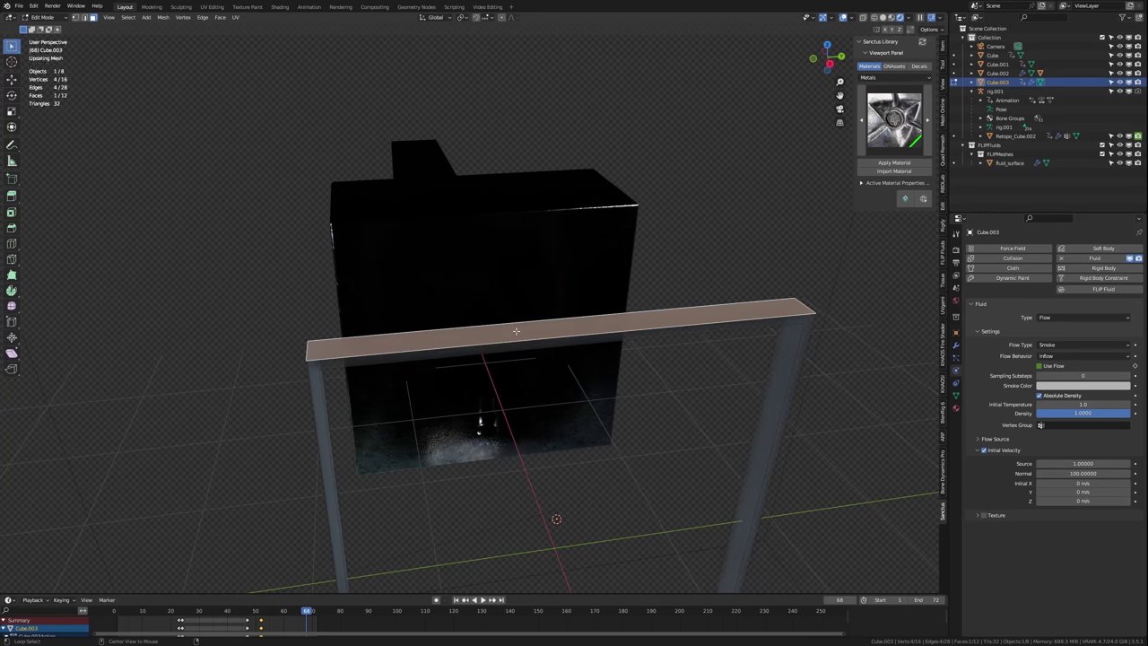
pyautogui.click(554, 369)
pyautogui.press('Tab')
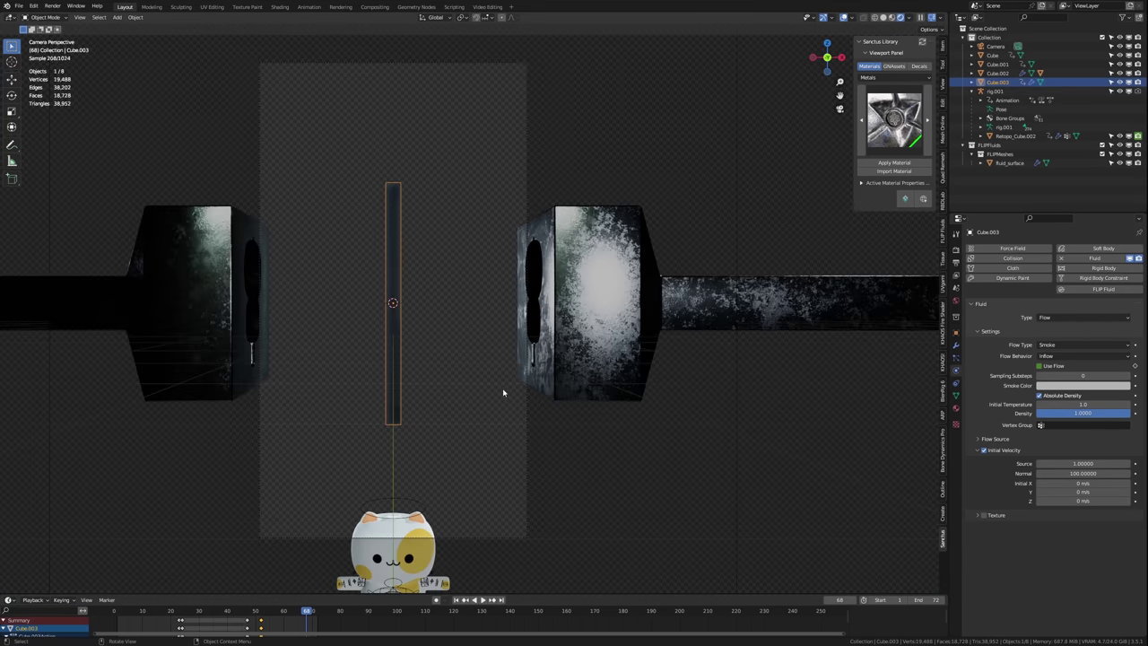
# - Save the file, change the interpolation of the rig's drop keyframes and return to frame 9
pyautogui.hotkey('ctrl', 's')
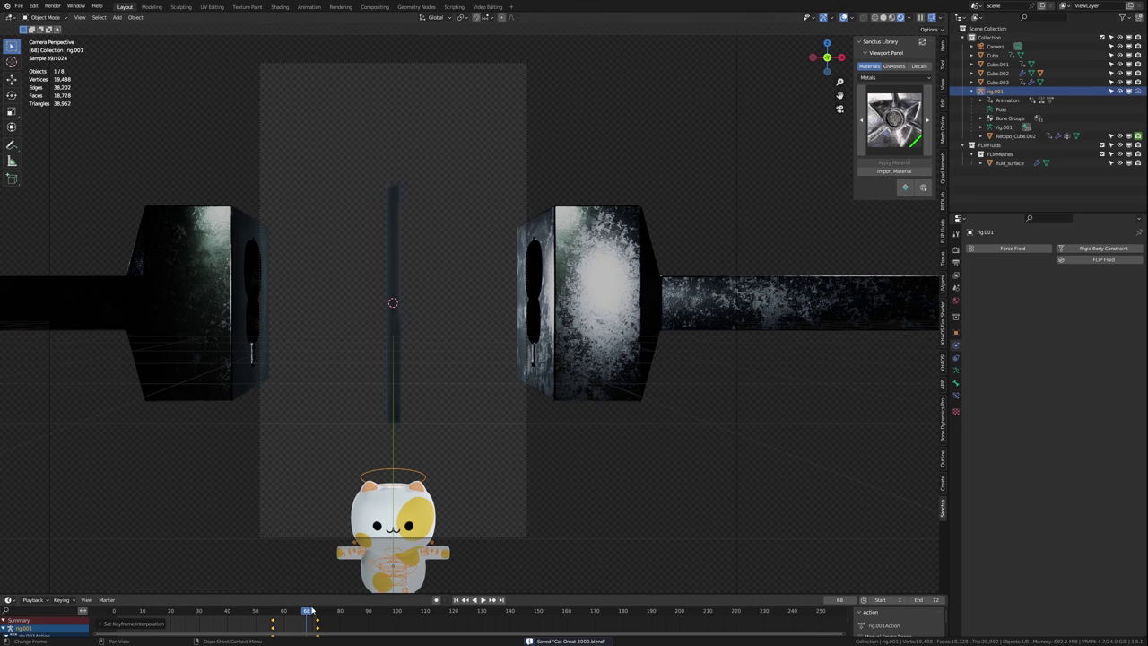
pyautogui.moveTo(312, 611); pyautogui.dragTo(140, 610)
# - Scale up the gas domain around the mold and rebake all of its smoke
pyautogui.click(1003, 84)
pyautogui.press('s')
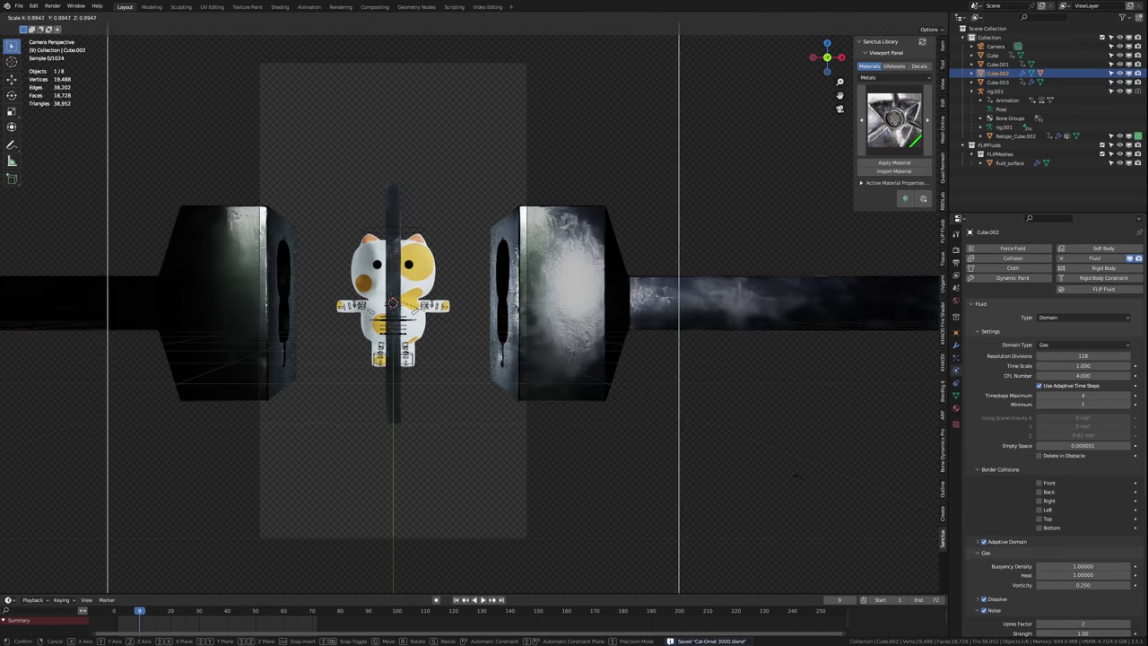
pyautogui.click(719, 499)
pyautogui.scroll(-5, 1001, 523)
pyautogui.click(1032, 631)
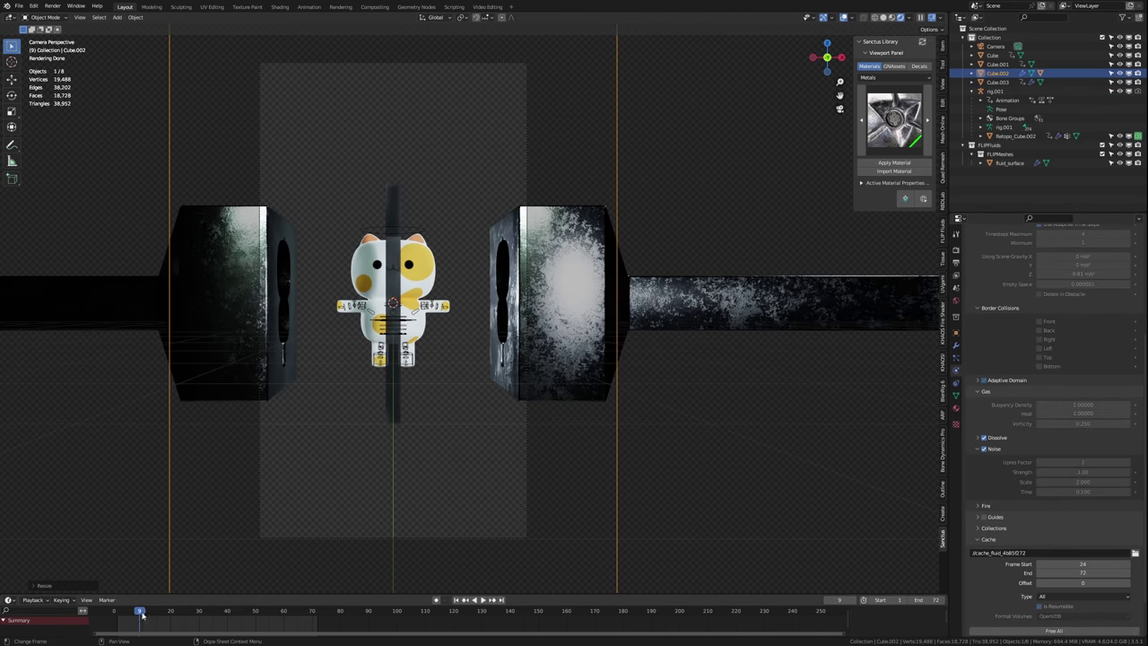
# - Play the rebaked smoke from the start and around frame 25 in rendered shading
pyautogui.moveTo(142, 615); pyautogui.dragTo(123, 615)
pyautogui.press('space')
pyautogui.press('space')
pyautogui.click(185, 612)
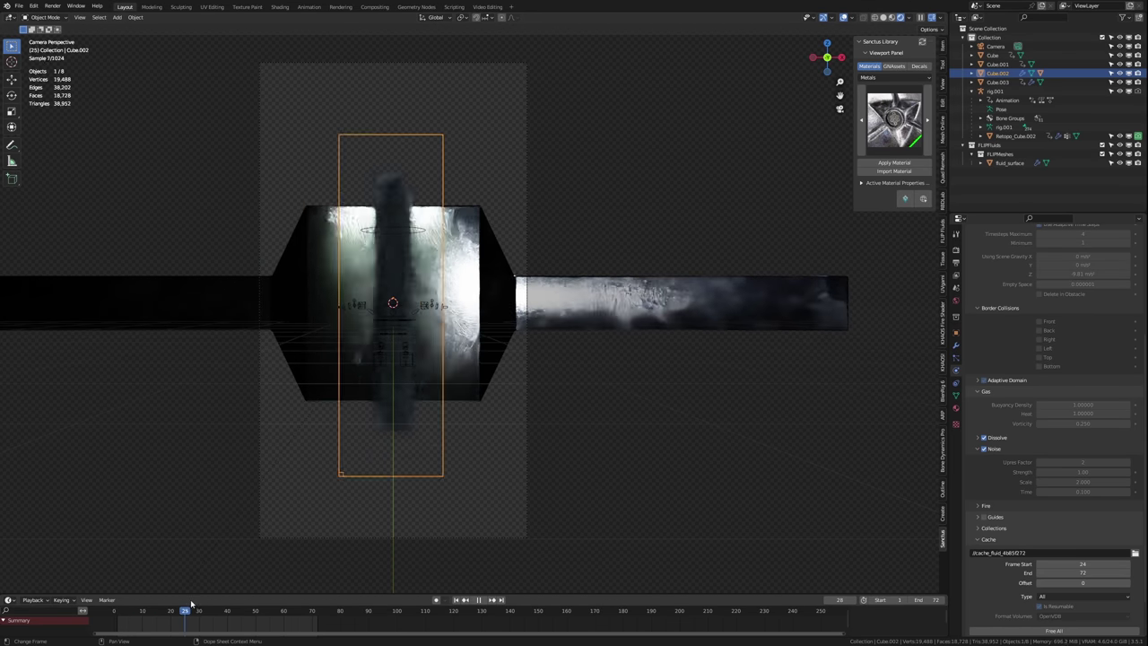
pyautogui.press('space')
# - Free the smoke bake, turn off Adaptive Domain for the gas domain and bake all again
pyautogui.click(1054, 631)
pyautogui.click(1032, 631)
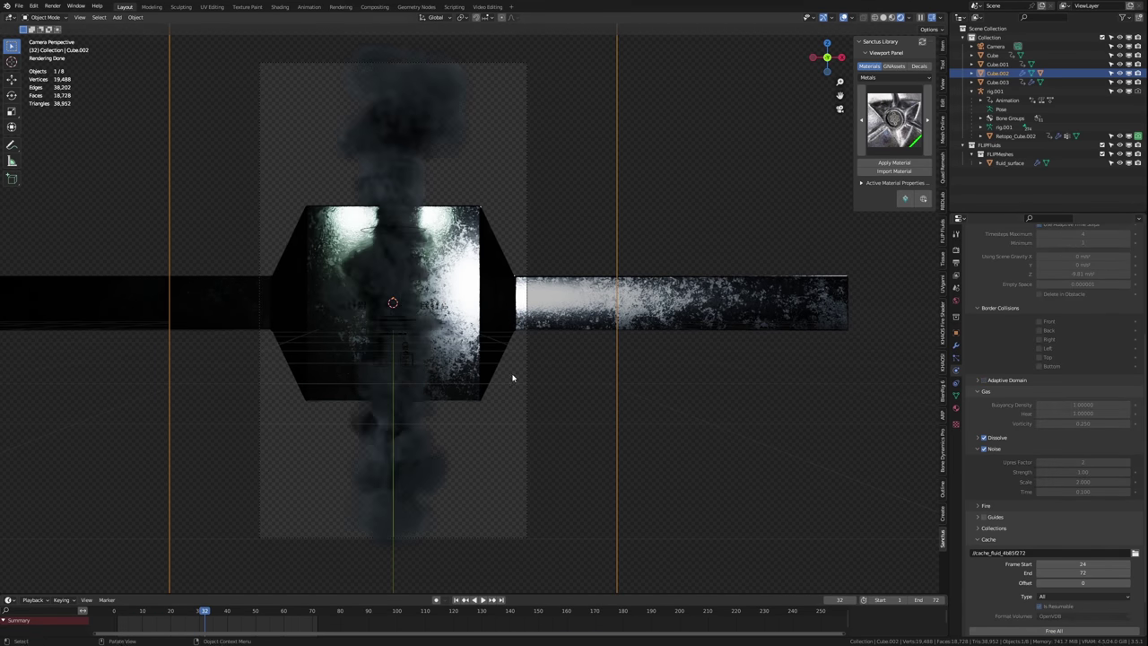
# - Play the full smoke animation from frame 1 in solid shading, stop at frame 72 and examine that frame rendered
pyautogui.click(117, 613)
pyautogui.click(884, 17)
pyautogui.press('space')
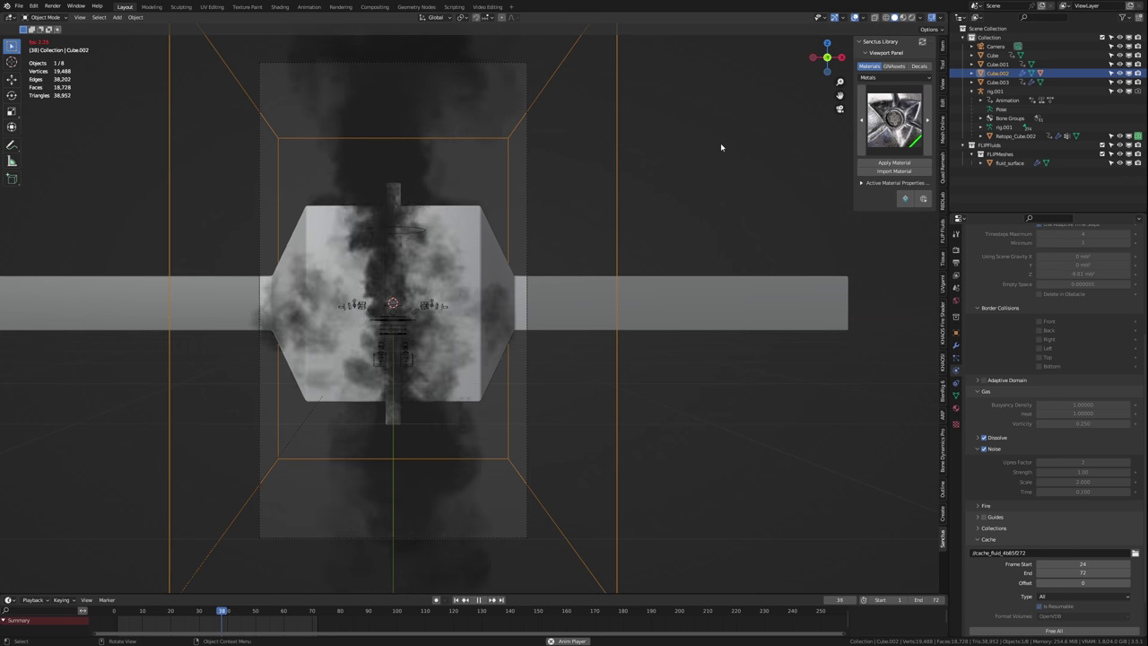
pyautogui.moveTo(661, 198); pyautogui.dragTo(532, 216, button='middle')
pyautogui.press('KP_7')
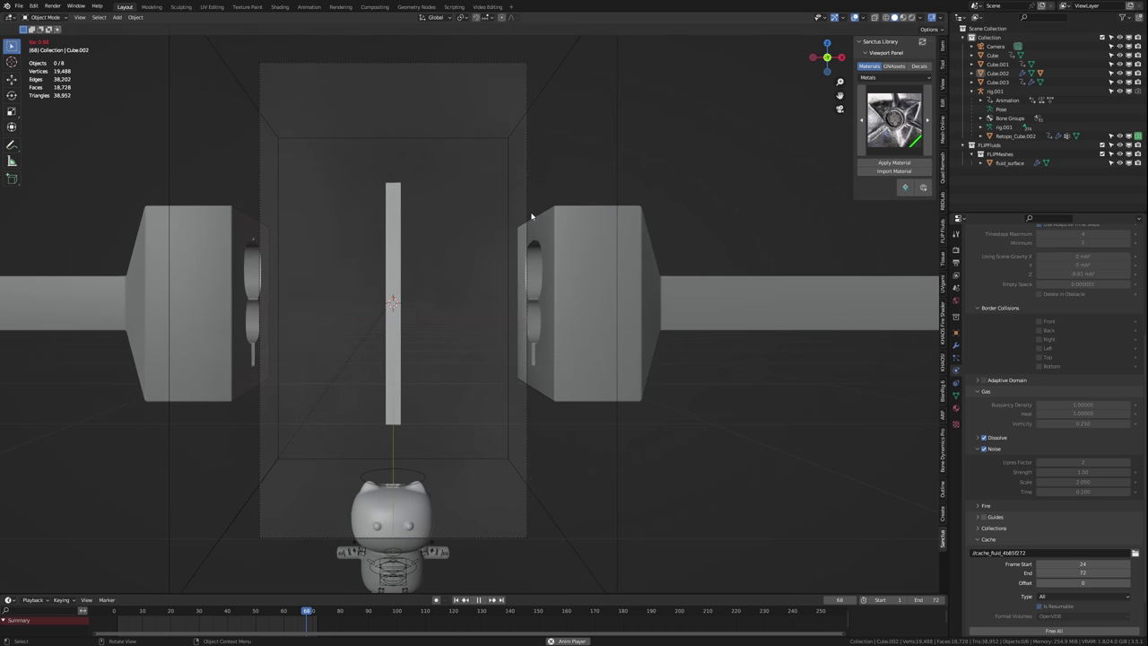
pyautogui.click(479, 601)
pyautogui.click(912, 17)
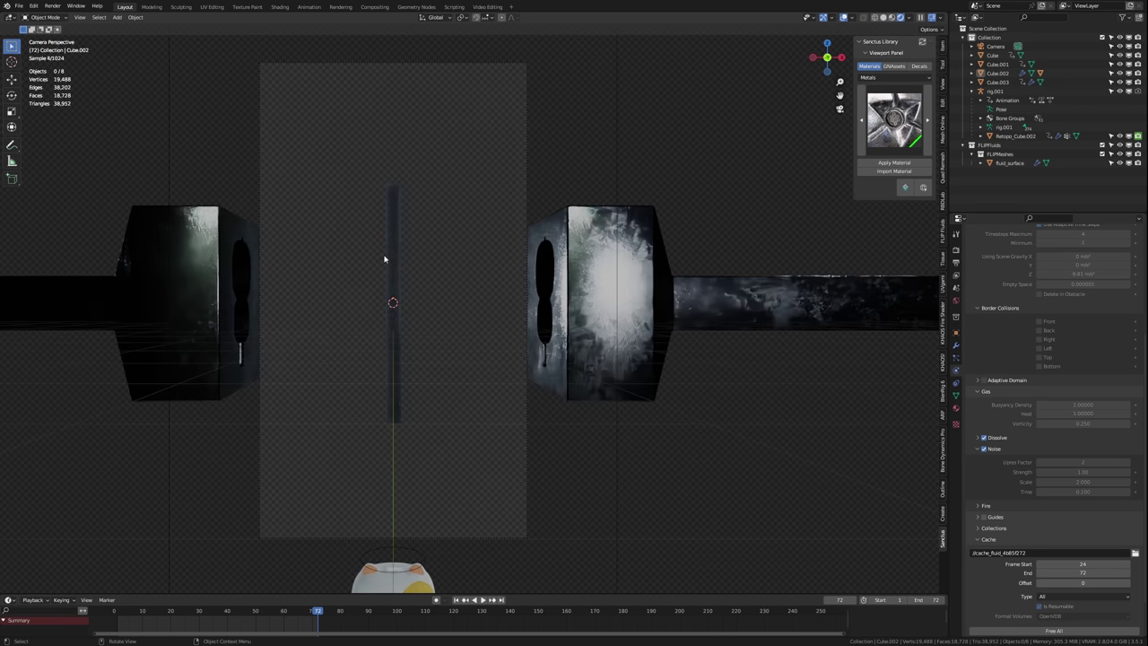
# - Free the gas domain's bake, set its Dissolve time to 3 and bake all again
pyautogui.click(617, 174)
pyautogui.scroll(-3, 1014, 422)
pyautogui.click(1054, 584)
pyautogui.click(997, 390)
pyautogui.click(1040, 403)
pyautogui.click(1040, 404)
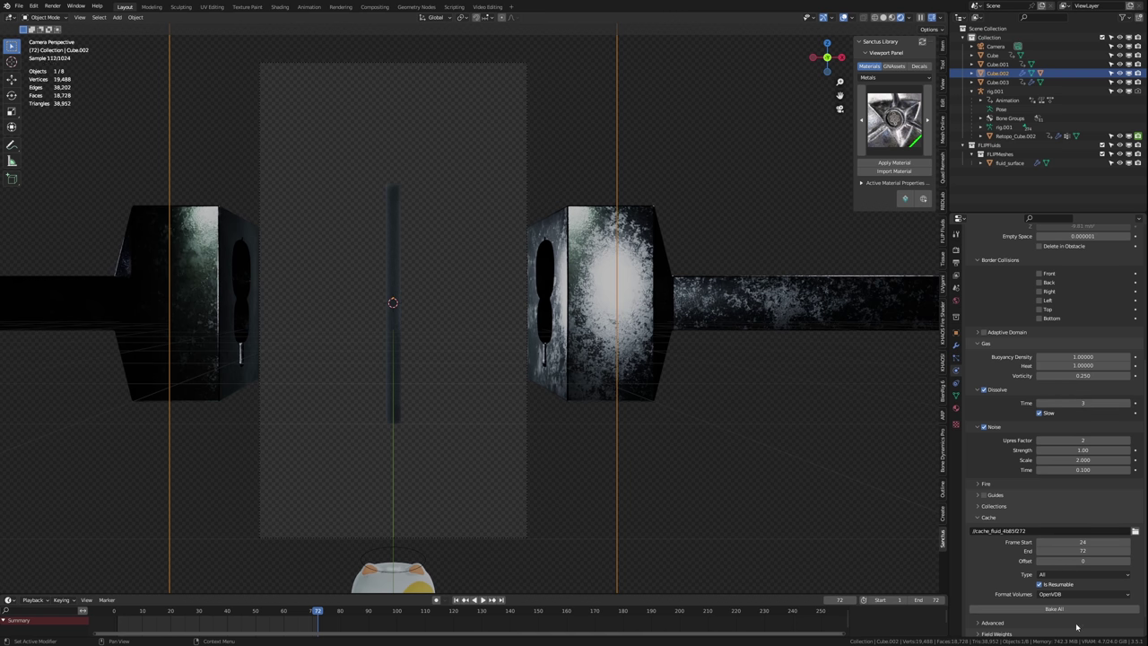
pyautogui.click(1073, 610)
# - Play the dissolving smoke from the first frame in solid shading and examine it from the side
pyautogui.click(894, 17)
pyautogui.click(455, 601)
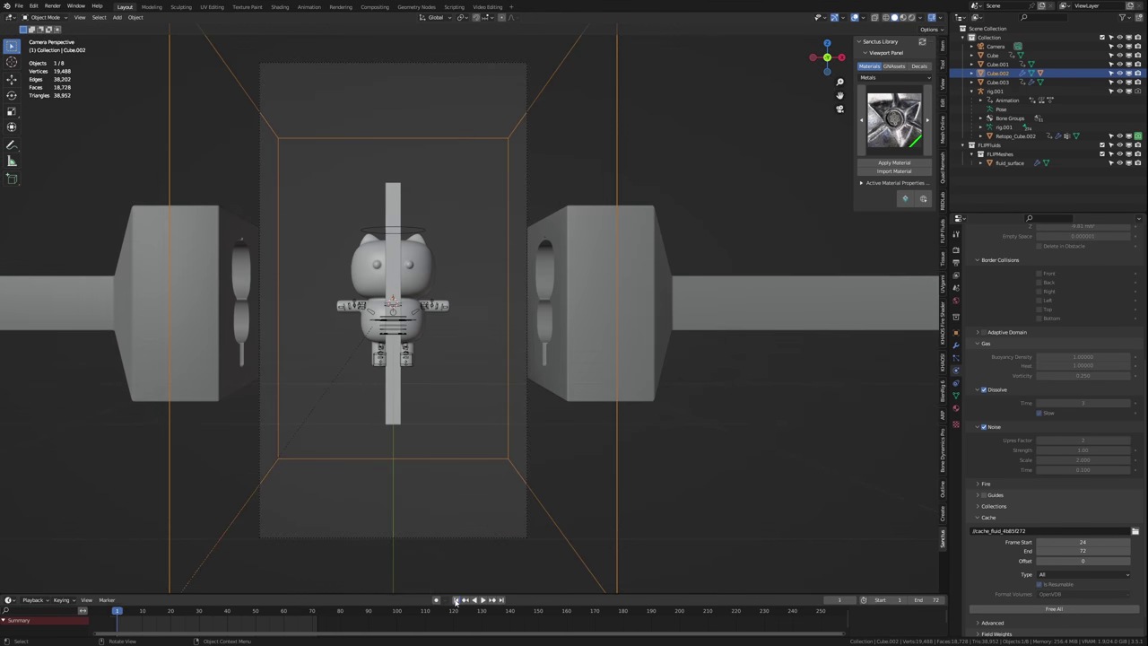
pyautogui.click(483, 601)
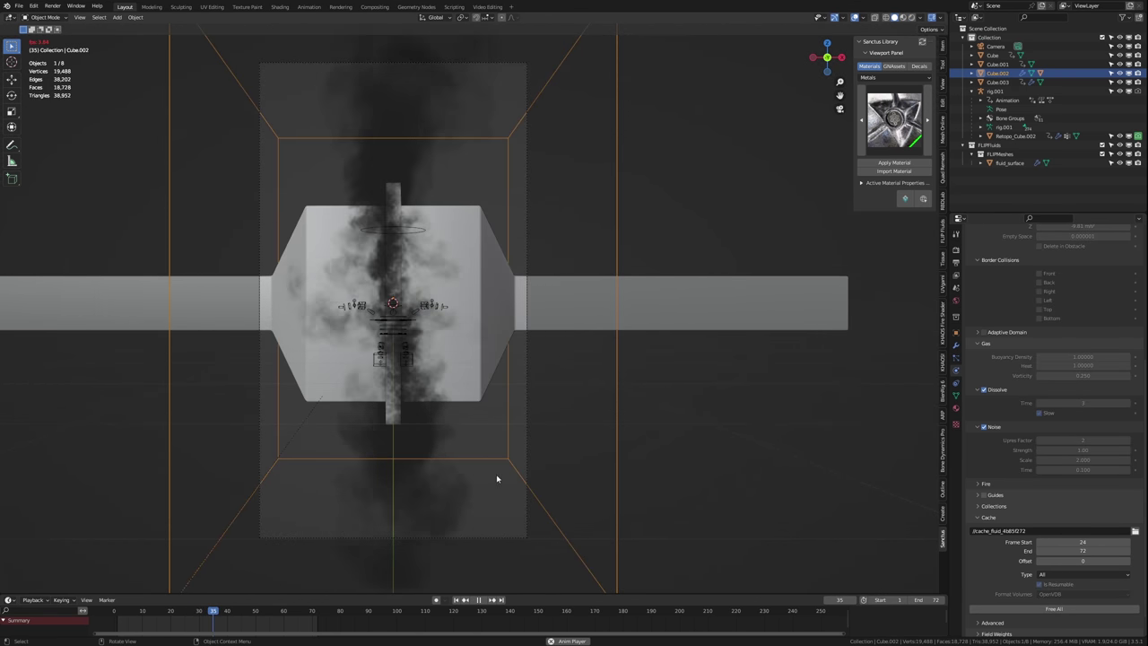
pyautogui.press('space')
pyautogui.moveTo(700, 352); pyautogui.dragTo(457, 355, button='middle')
# - Save the file, free the smoke bake, set the Dissolve time to 1 and rebake
pyautogui.hotkey('ctrl', 's')
pyautogui.click(1054, 609)
pyautogui.doubleClick(1079, 403)
pyautogui.write('1')
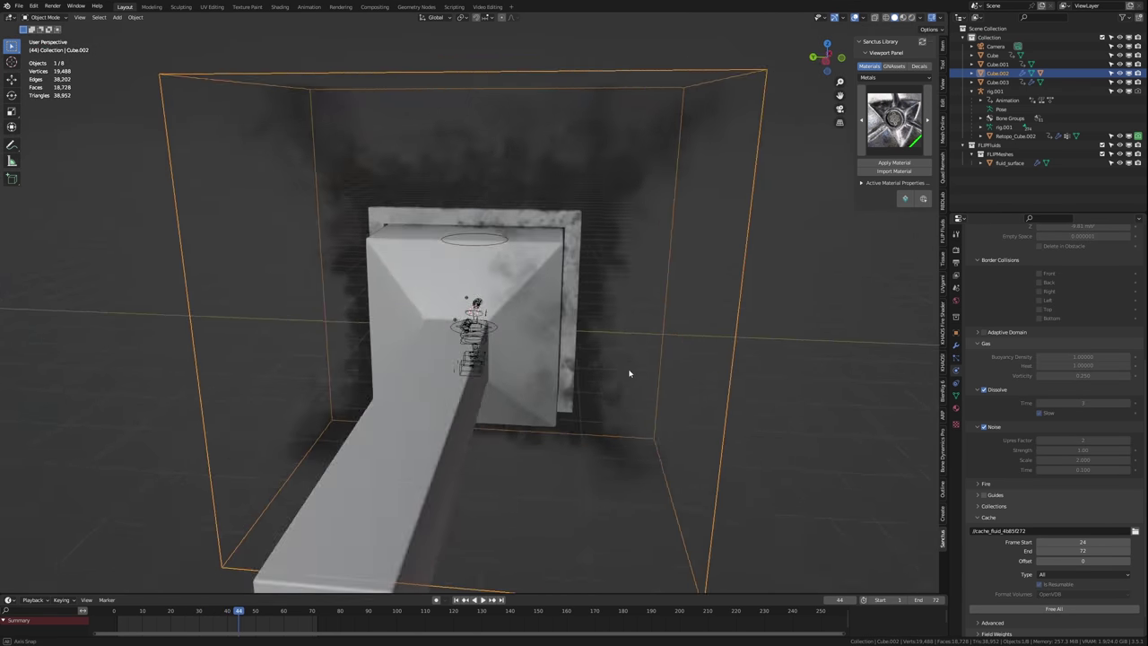
pyautogui.press('Return')
pyautogui.click(1054, 610)
# - Save the file and play the faster-dissolving smoke from the start, checking it through the camera
pyautogui.hotkey('ctrl', 's')
pyautogui.click(456, 600)
pyautogui.press('space')
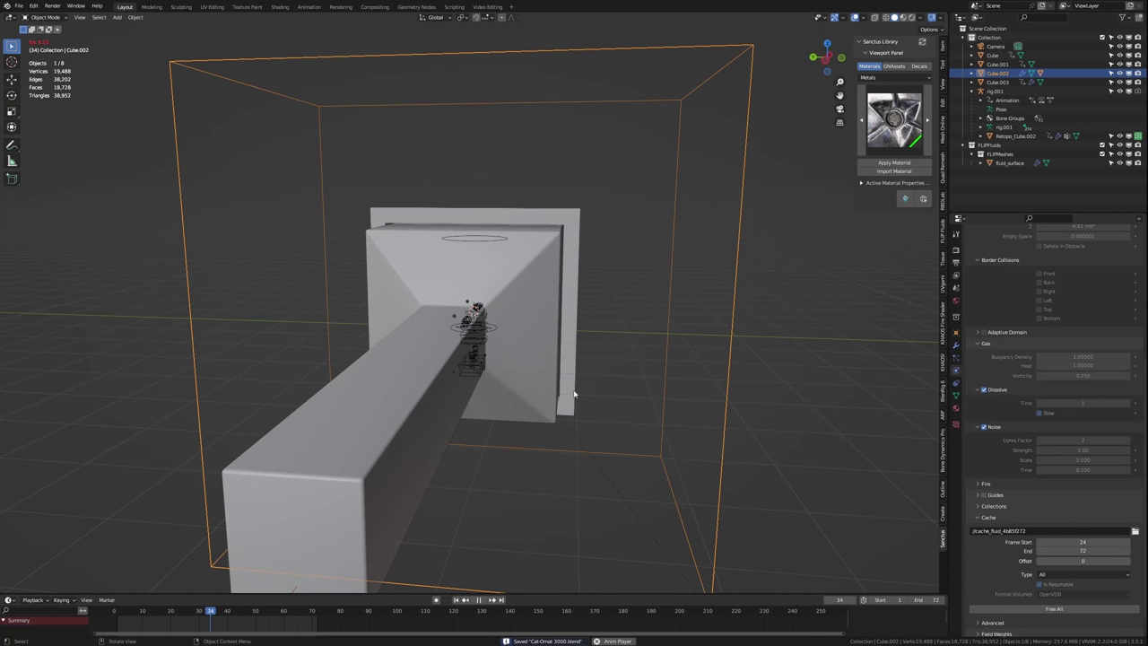
pyautogui.press('space')
pyautogui.press('KP_0')
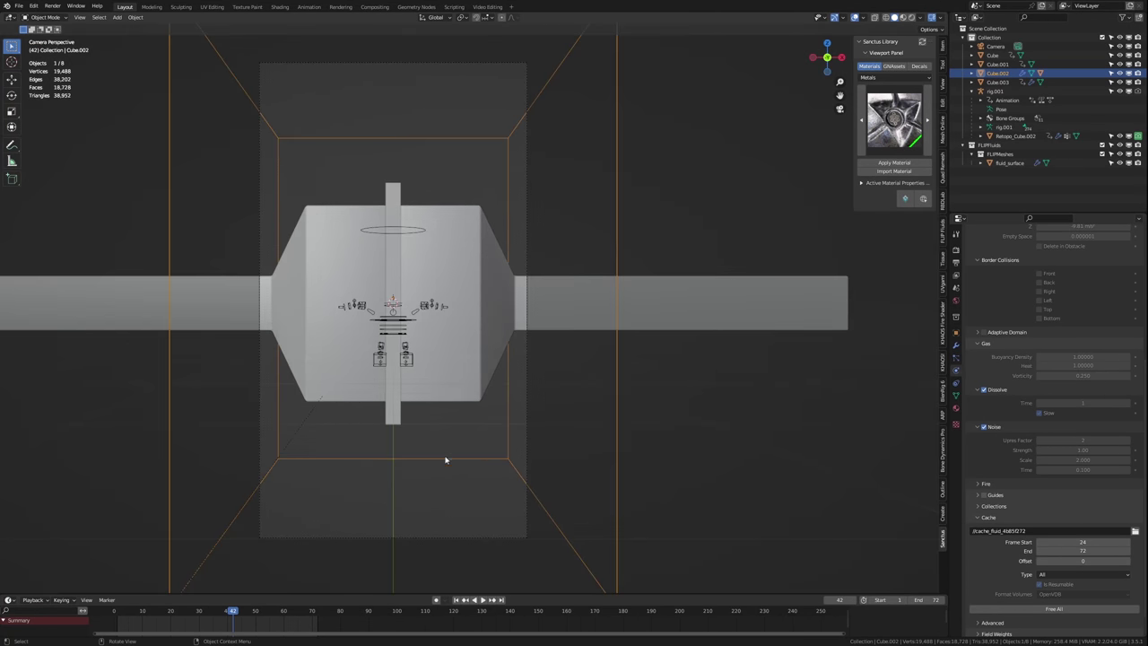
# - Free the smoke bake, set the gas domain's Dissolve time to 2 and bake all again
pyautogui.click(1043, 612)
pyautogui.click(1129, 403)
pyautogui.click(1051, 609)
# - Play the rebaked smoke from an angled view, save the file and examine frame 38 rendered through the camera
pyautogui.moveTo(738, 490); pyautogui.dragTo(659, 514, button='middle')
pyautogui.click(455, 600)
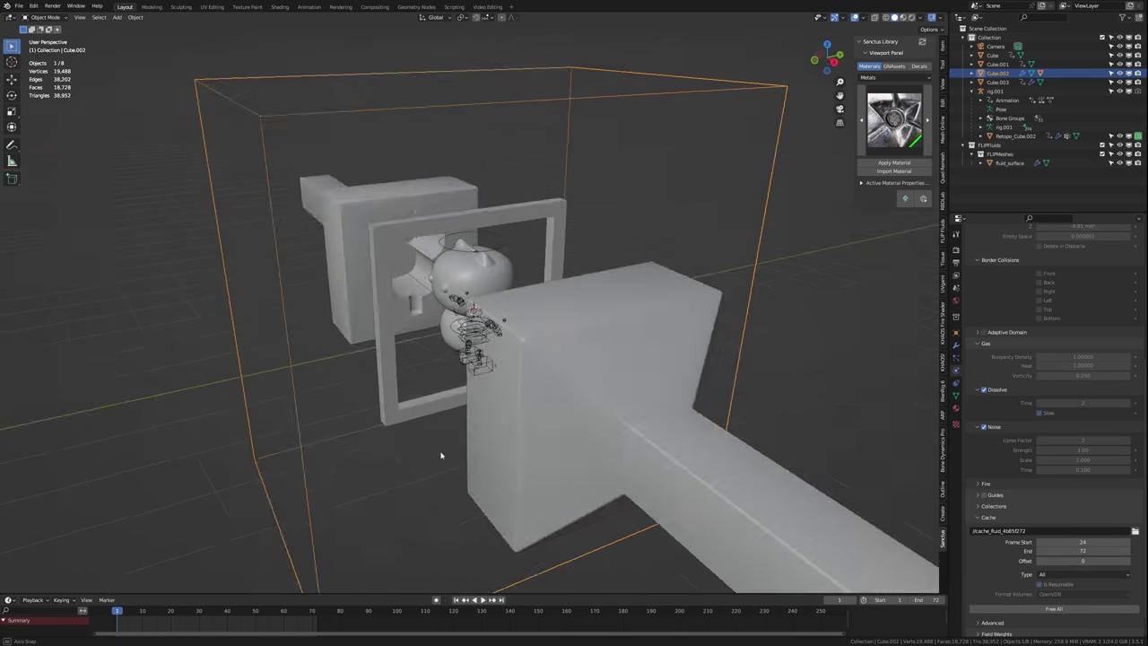
pyautogui.press('space')
pyautogui.moveTo(440, 457); pyautogui.dragTo(455, 432, button='middle')
pyautogui.press('space')
pyautogui.hotkey('ctrl', 's')
pyautogui.click(912, 17)
pyautogui.press('KP_0')
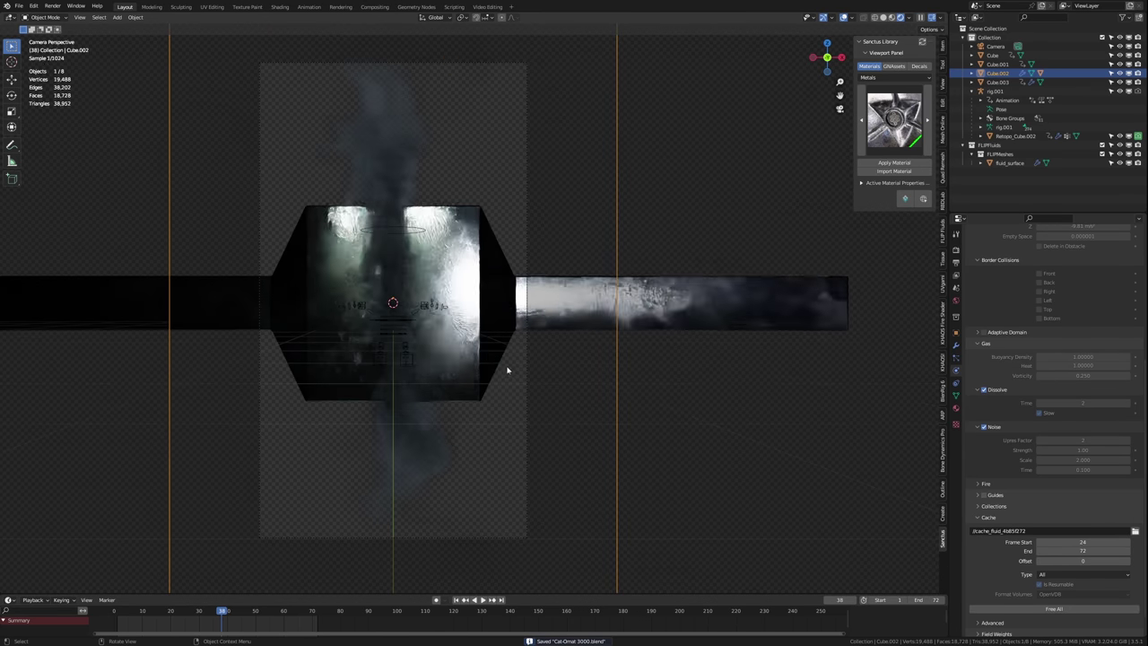
# - Replace the world background's environment image with the HDRI boiler_room_4k (1).exr
pyautogui.click(956, 301)
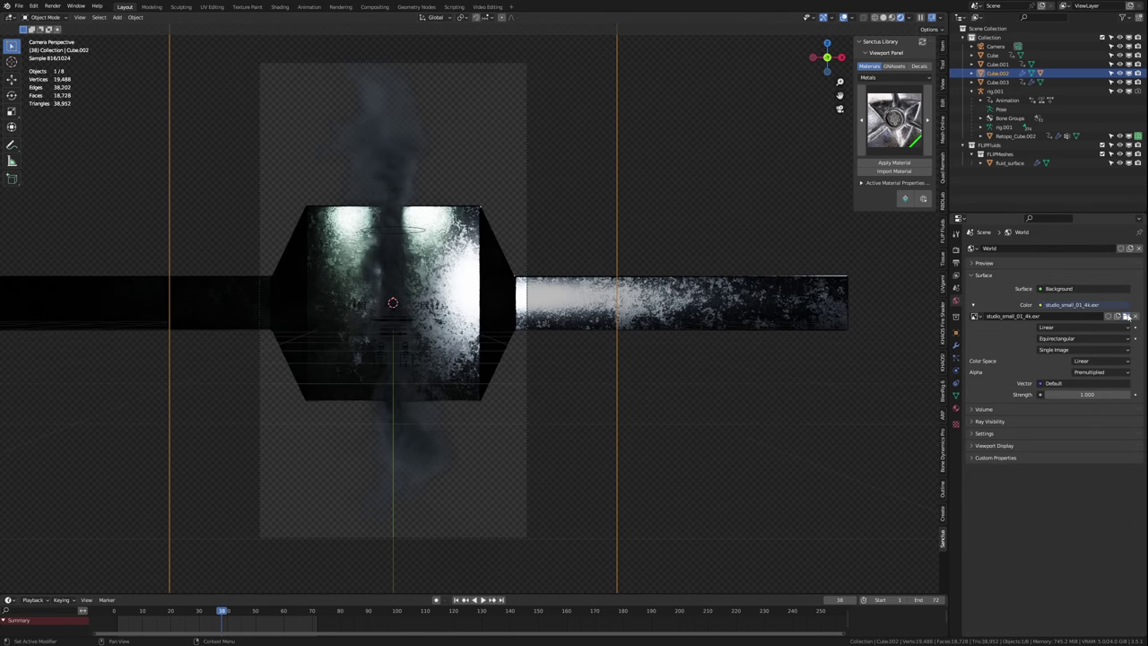
pyautogui.click(1128, 316)
pyautogui.click(689, 215)
pyautogui.write('bo')
pyautogui.doubleClick(478, 258)
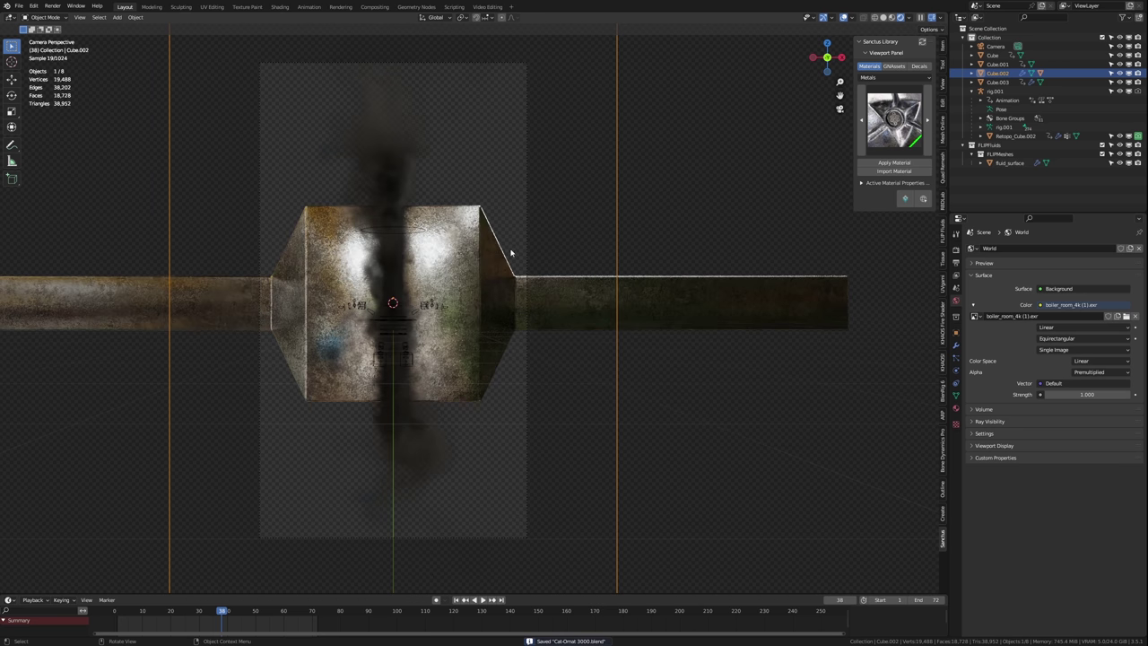
# - Insert an Alpha Over node between Denoise and Composite in the compositor, feeding the denoised image into its second image input
pyautogui.click(372, 6)
pyautogui.hotkey('shift', 'a')
pyautogui.click(456, 218)
pyautogui.write('alpha')
pyautogui.press('Return')
pyautogui.click(398, 208)
pyautogui.moveTo(408, 269); pyautogui.dragTo(409, 283)
# - Set the Alpha Over background color to blue, save, and set the Layout viewport's compositor display to Always
pyautogui.click(465, 270)
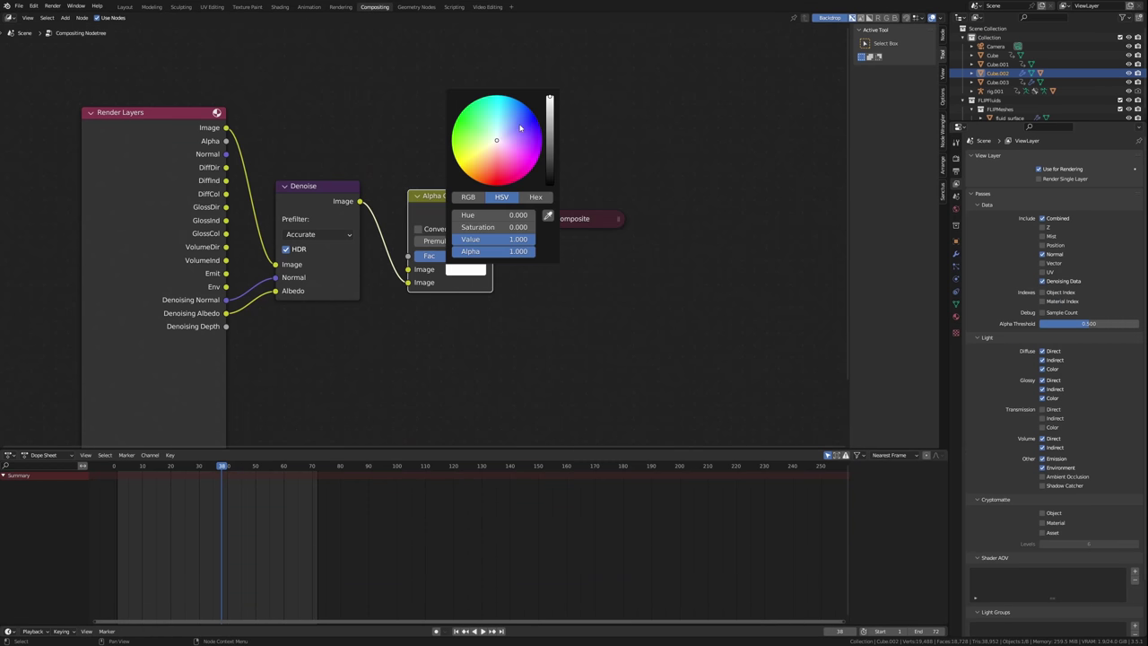
pyautogui.hotkey('ctrl', 's')
pyautogui.click(124, 7)
pyautogui.click(909, 17)
pyautogui.click(946, 123)
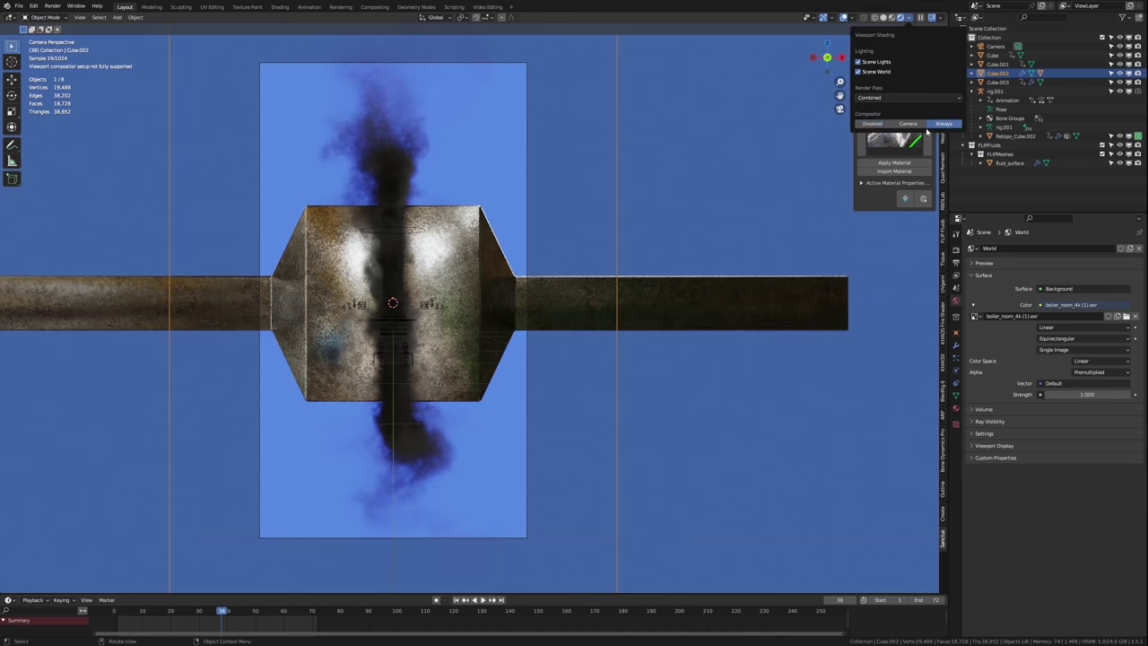
# - Change the Alpha Over background color to a lighter sky blue and return to the Layout workspace
pyautogui.click(375, 8)
pyautogui.click(464, 270)
pyautogui.click(514, 120)
pyautogui.click(130, 8)
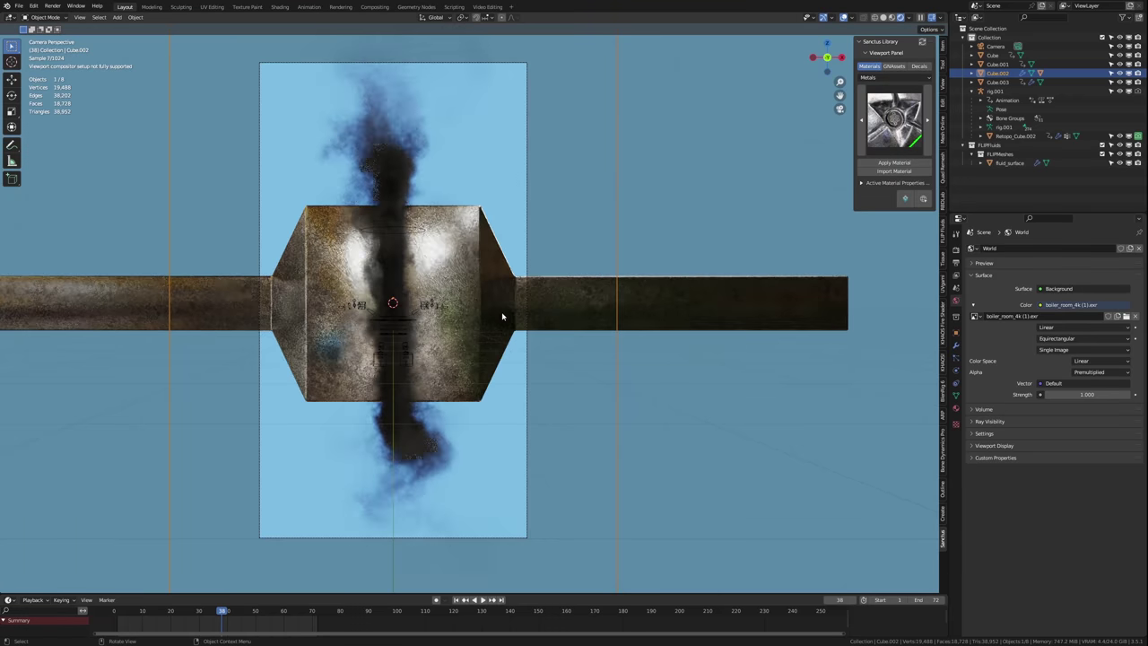
# - Render frame 38, examine the composited image up close and close the render window
pyautogui.press('F12')
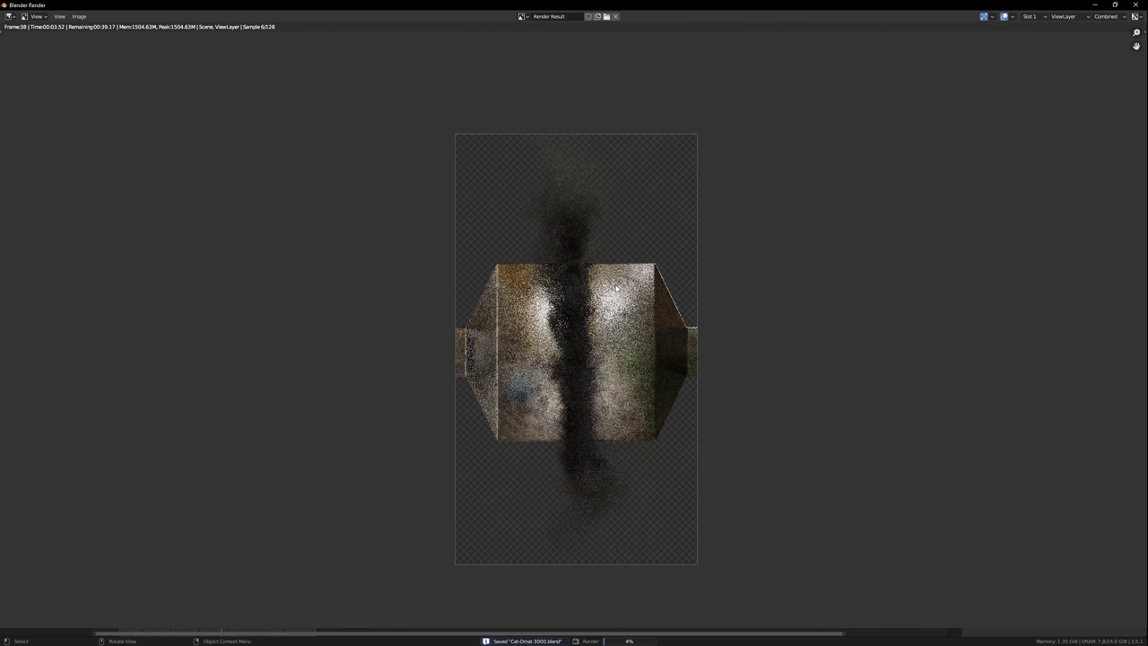
pyautogui.scroll(1, 603, 275)
pyautogui.moveTo(603, 276); pyautogui.dragTo(568, 238, button='middle')
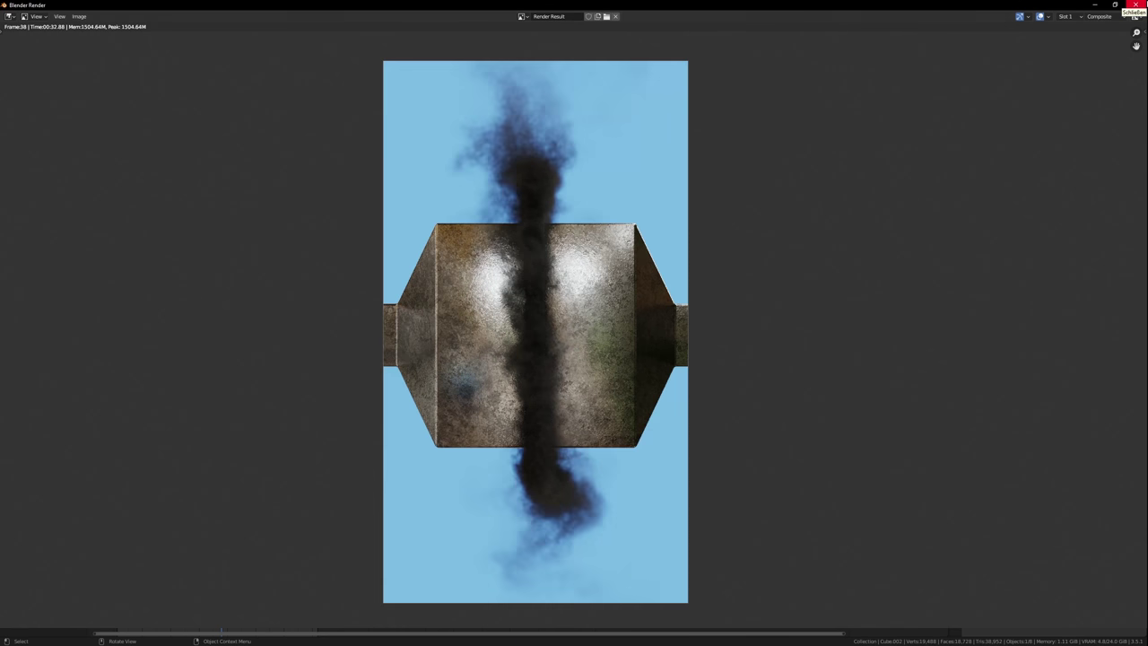
pyautogui.click(1135, 4)
# - Set the render's Max Samples to 256 and enable Persistent Data
pyautogui.click(53, 6)
pyautogui.click(956, 251)
pyautogui.click(991, 529)
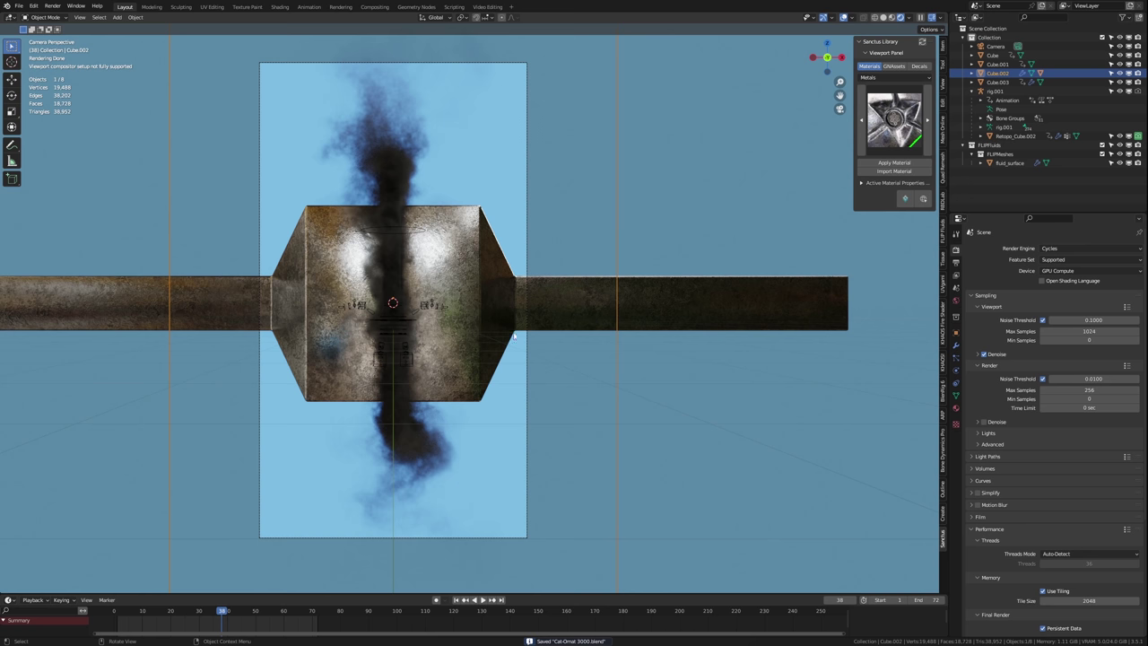
# - Browse for the render output path and create a Rendered_Images folder inside the project folder
pyautogui.click(957, 263)
pyautogui.click(1135, 428)
pyautogui.scroll(-3, 392, 382)
pyautogui.click(375, 406)
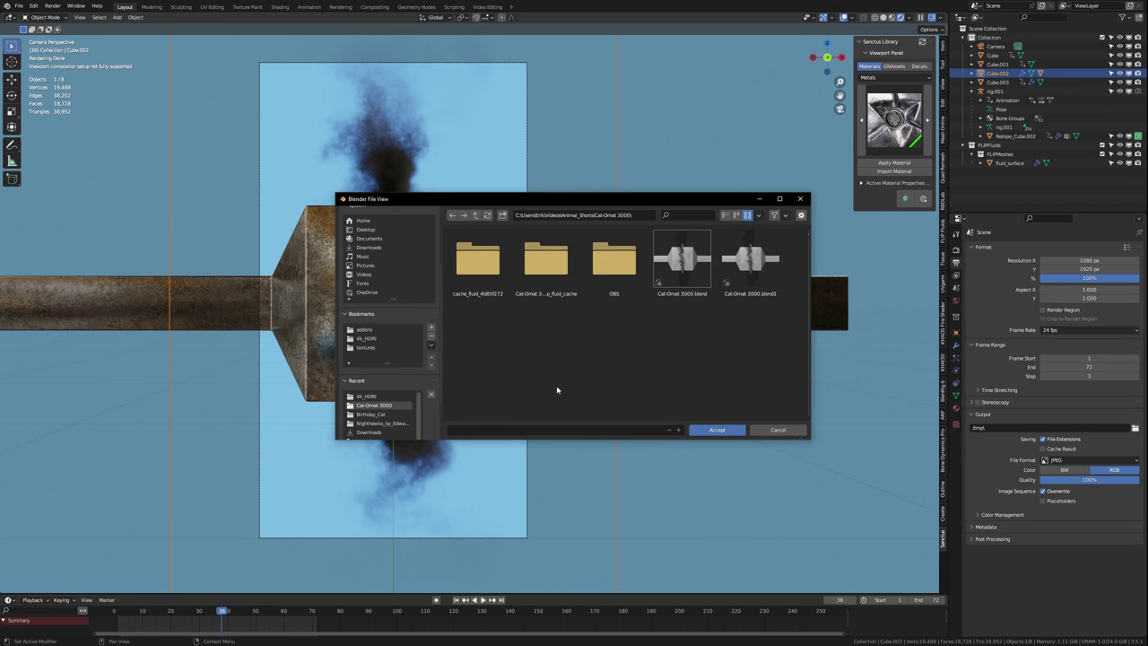
pyautogui.click(503, 215)
pyautogui.write('Render')
pyautogui.hotkey('ctrl', 'c')
pyautogui.press('Return')
# - Set the output path to the Rendered_Images folder with the file name prefix Rendered_Images_
pyautogui.doubleClick(615, 260)
pyautogui.click(580, 430)
pyautogui.hotkey('ctrl', 'v')
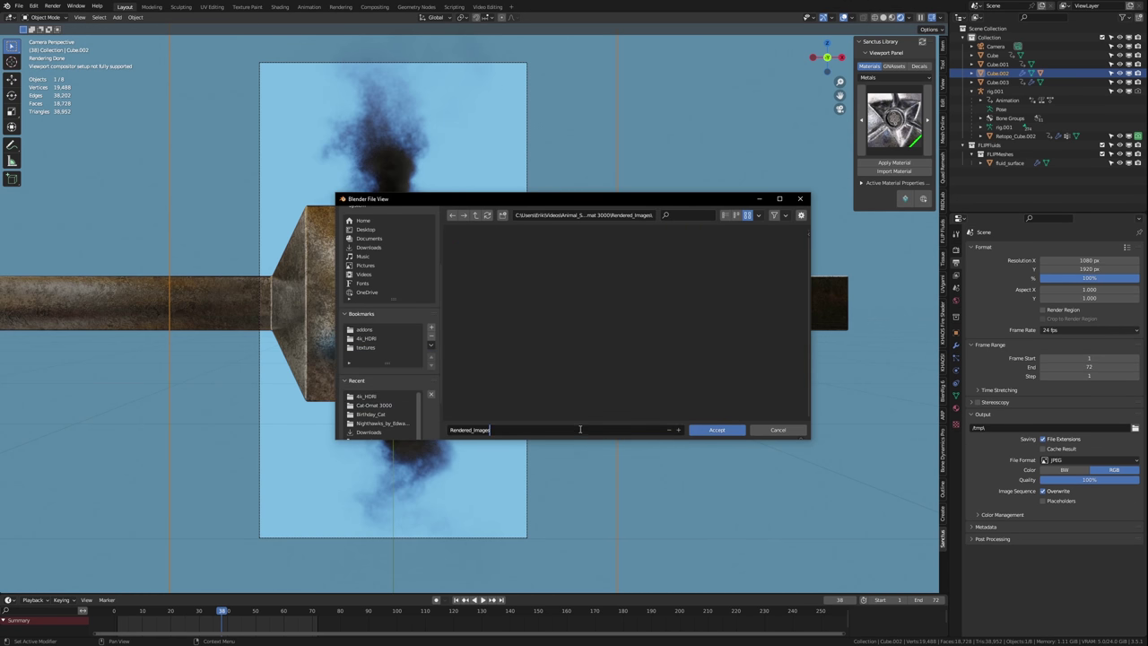
pyautogui.write('_')
pyautogui.press('Return')
pyautogui.press('Return')
# - Review the render performance and color management settings and render the current frame
pyautogui.click(957, 252)
pyautogui.scroll(-5, 1025, 490)
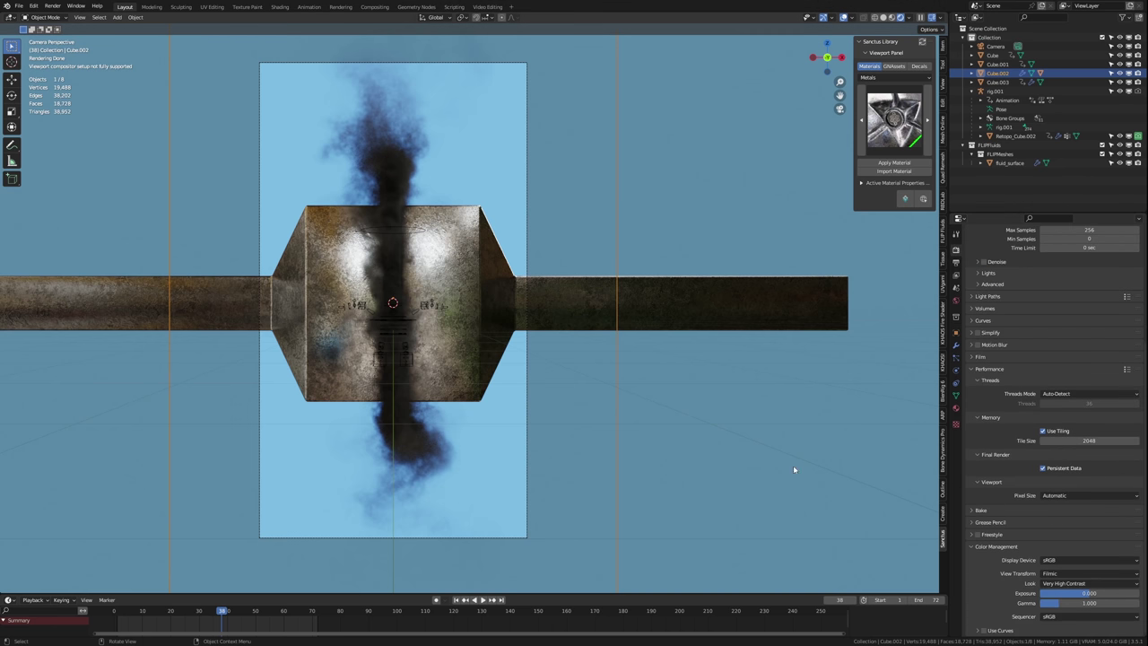
pyautogui.press('F12')
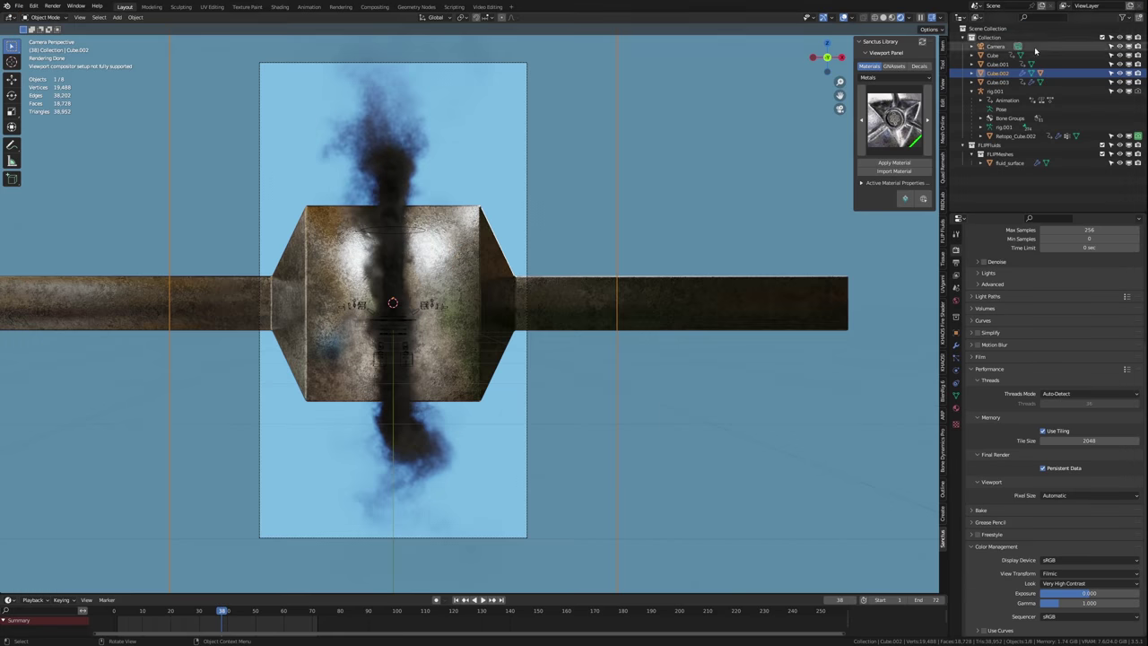
# - Start a test render of the animation and close the render window
pyautogui.hotkey('ctrl', 'F12')
pyautogui.click(896, 8)
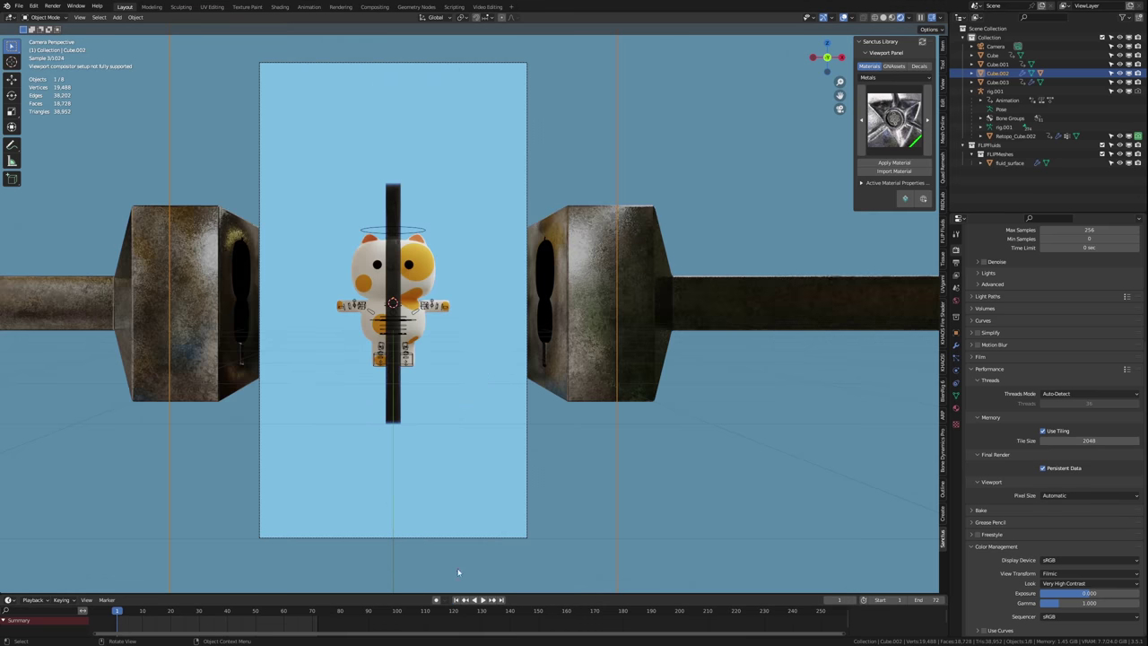
# - Hide Cube.003 from the viewport and renders, and play back the smoke animation in solid shading
pyautogui.click(1144, 80)
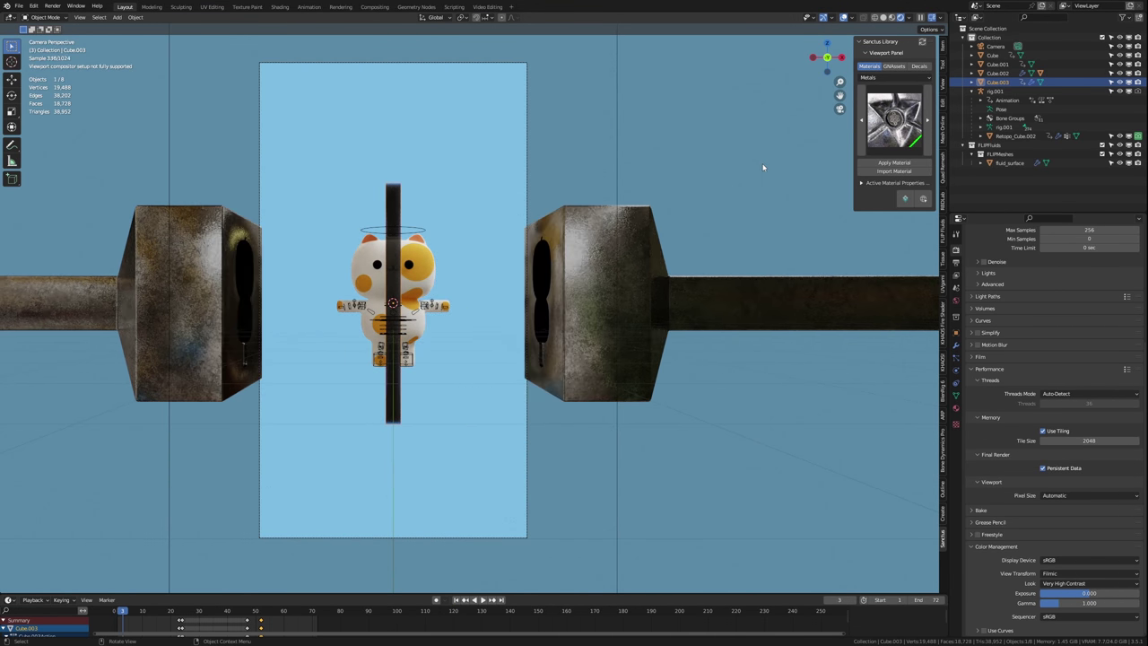
pyautogui.click(884, 17)
pyautogui.press('h')
pyautogui.press('space')
pyautogui.press('space')
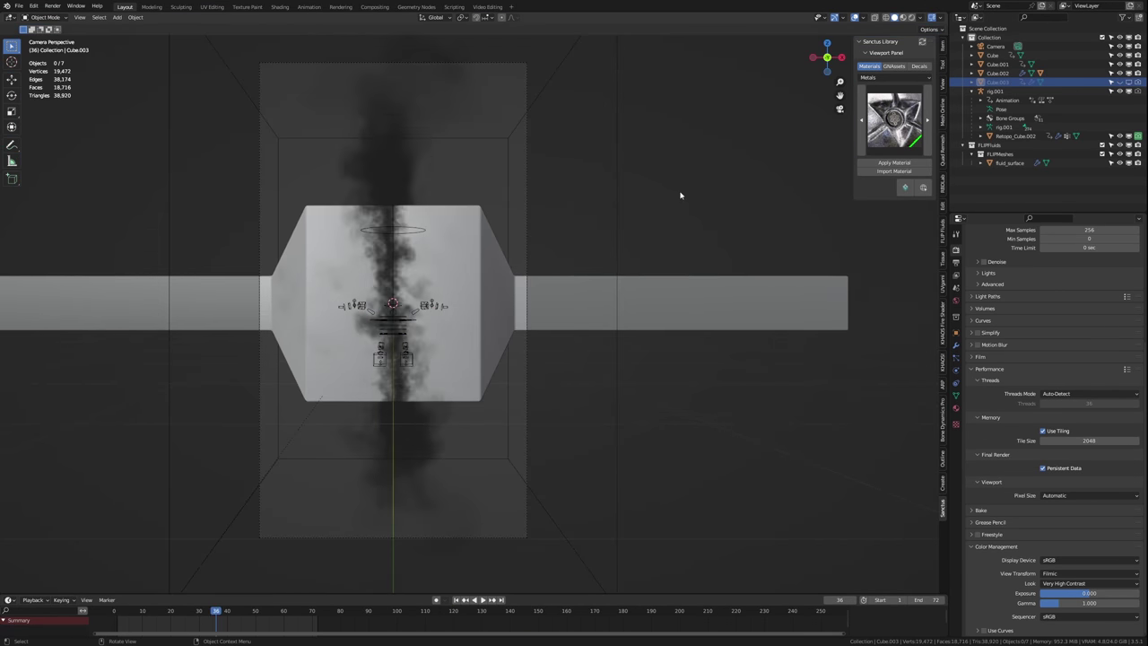
# - Save the project and test the animation render from the first frame with rendered viewport shading
pyautogui.hotkey('ctrl', 's')
pyautogui.hotkey('ctrl', 'F12')
pyautogui.click(912, 7)
pyautogui.click(456, 600)
pyautogui.click(901, 17)
pyautogui.hotkey('ctrl', 'F12')
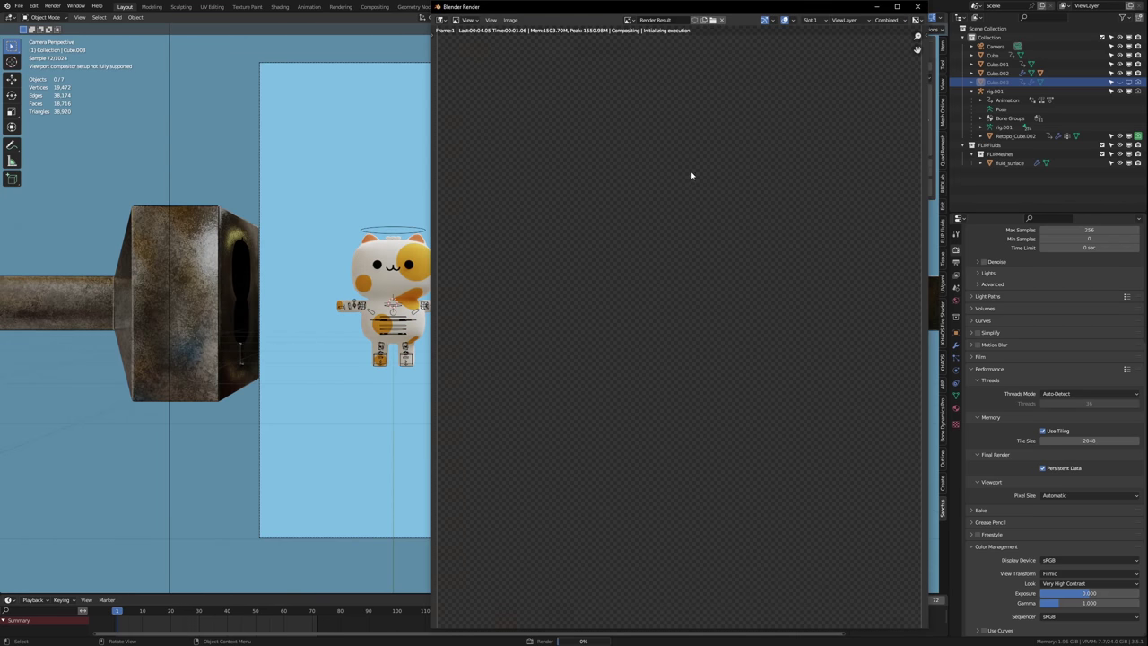
pyautogui.click(917, 6)
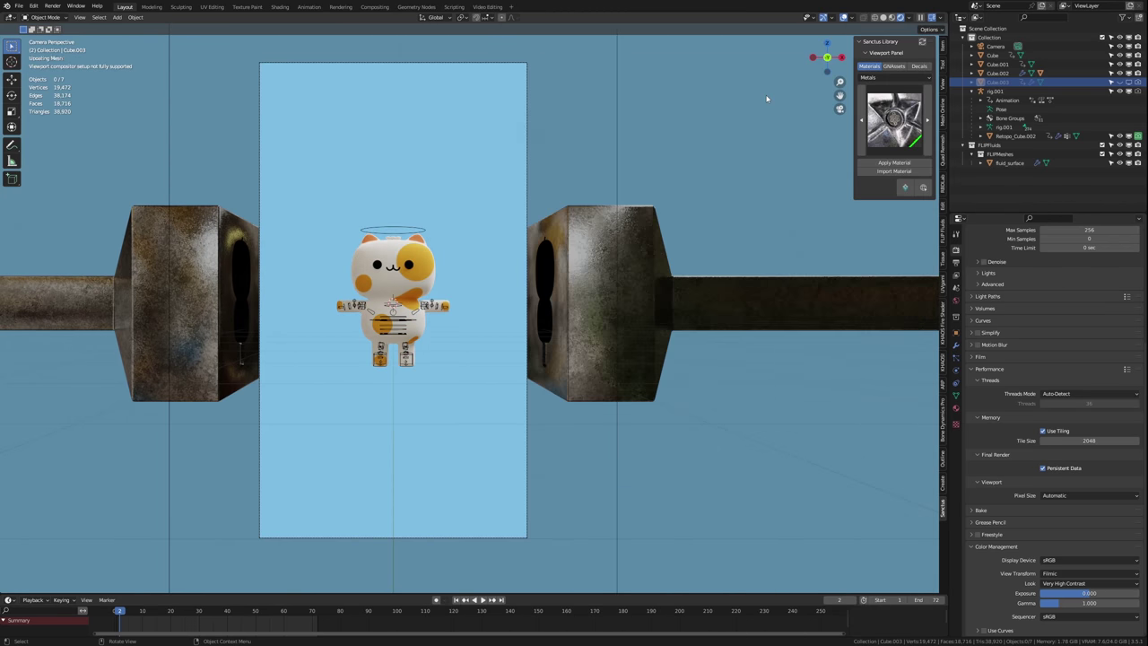
# - Advance to frame 3 and toggle the render visibility of Cube.002
pyautogui.click(621, 168)
pyautogui.press('Right')
pyautogui.click(1120, 74)
pyautogui.click(1139, 74)
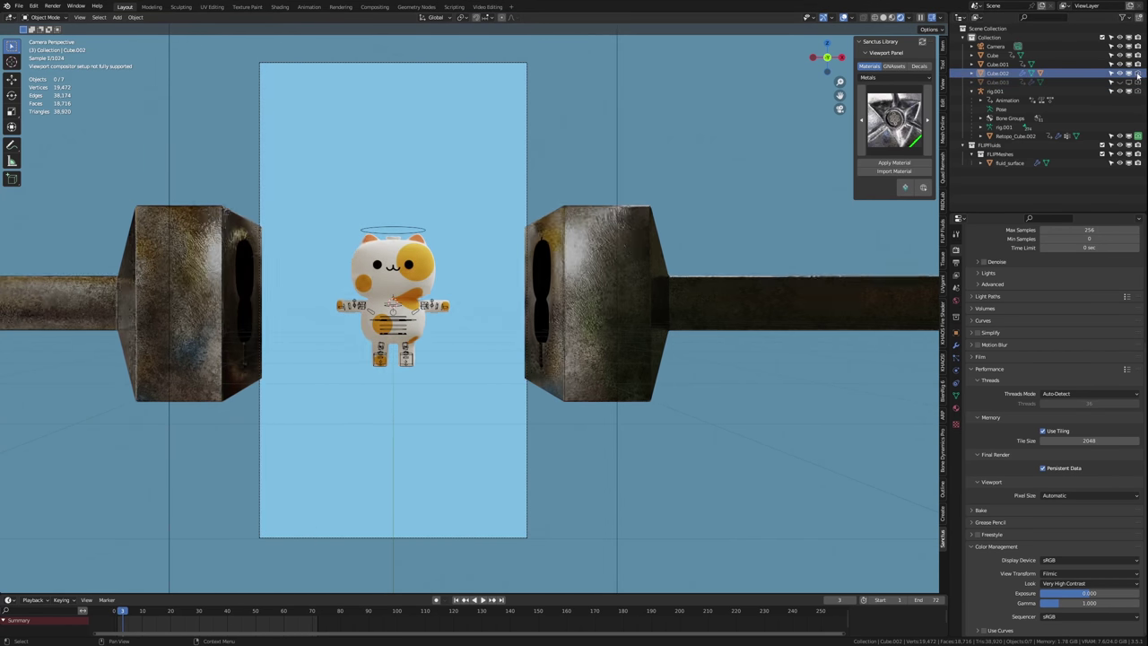